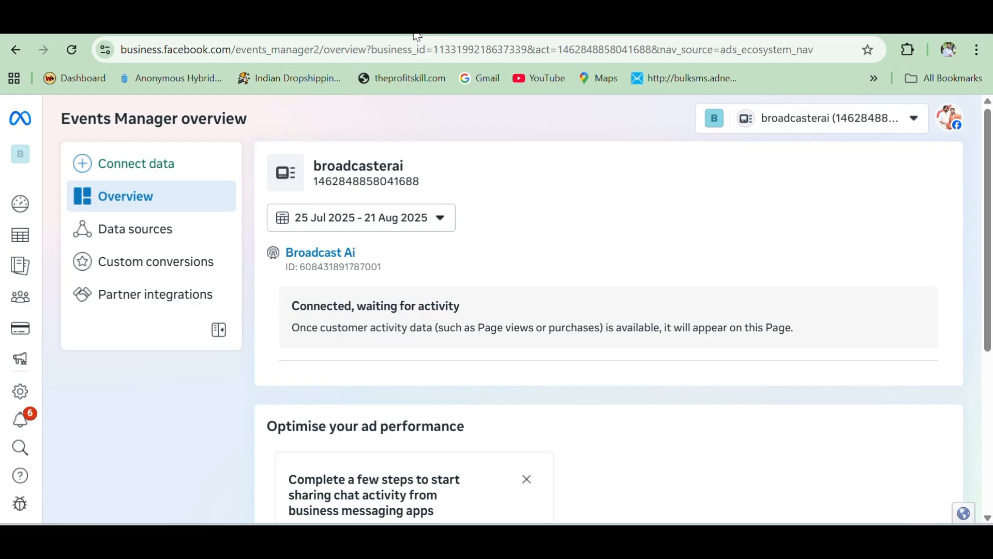
Step: Start connecting a new data source of type Web in Events Manager
mouse_move(21, 299)
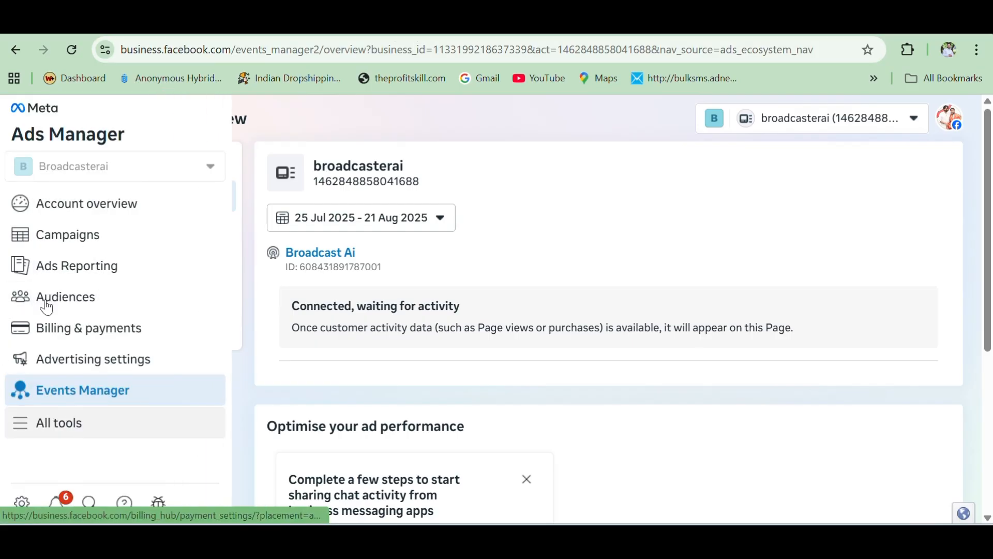
left_click(70, 387)
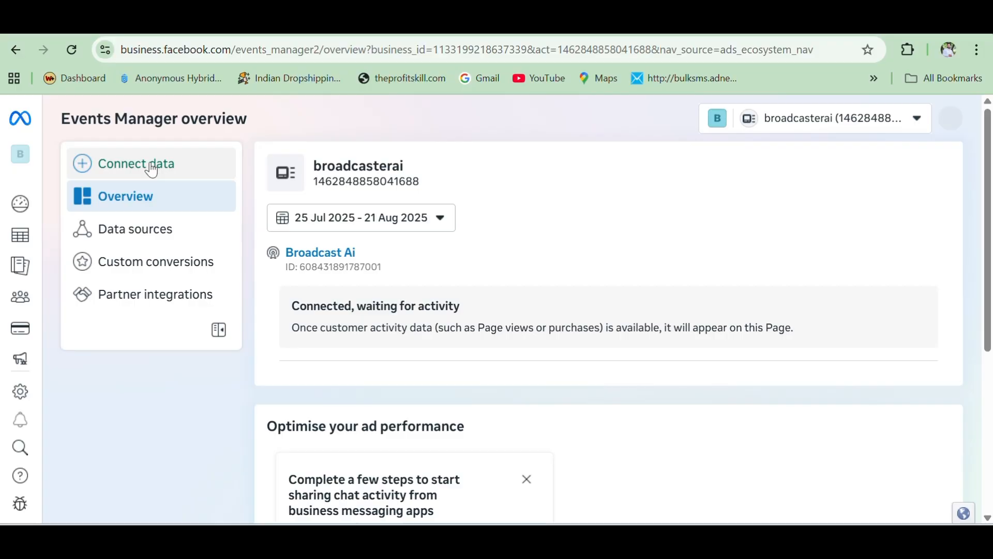
left_click(151, 163)
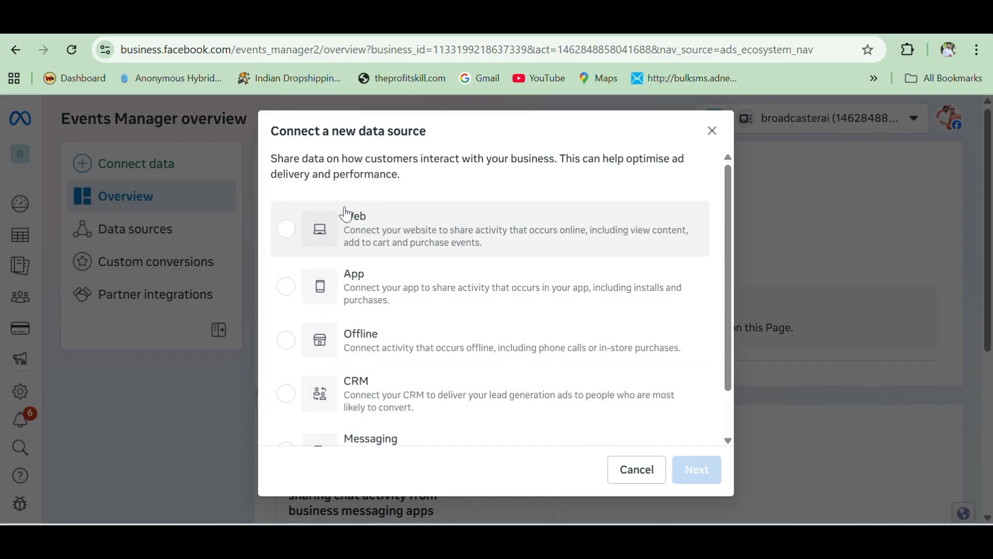
left_click(377, 232)
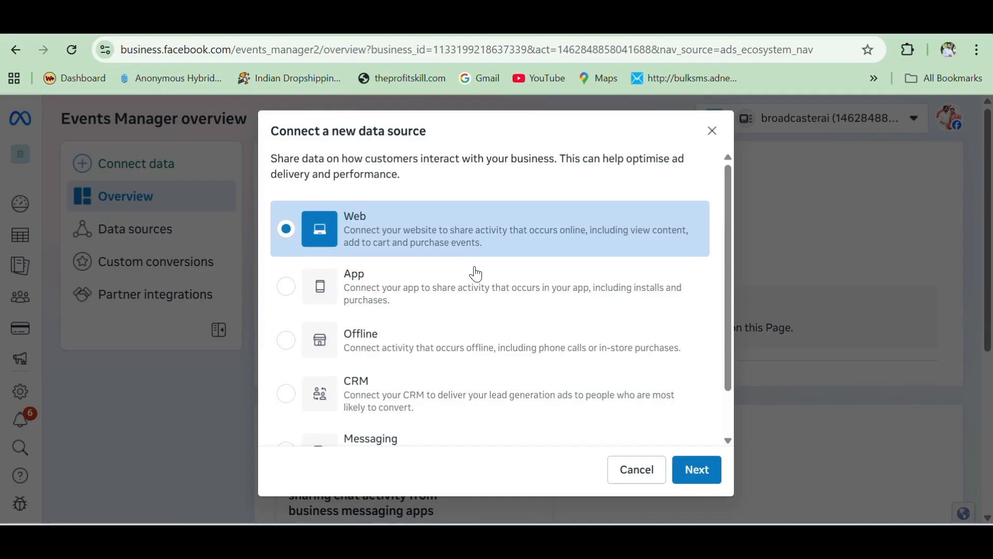
left_click(704, 470)
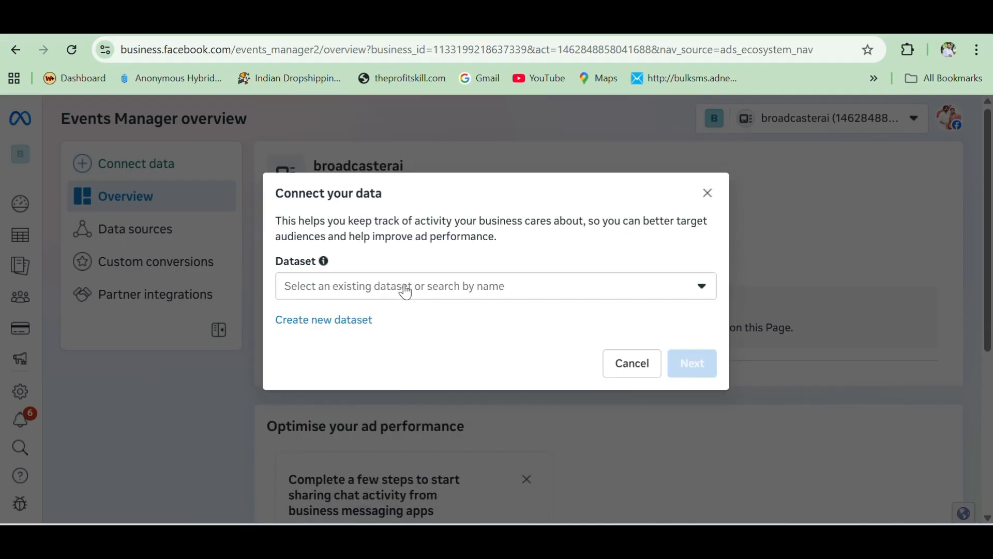
Step: Create a new dataset named "Word-pixel" for the web data source
left_click(338, 320)
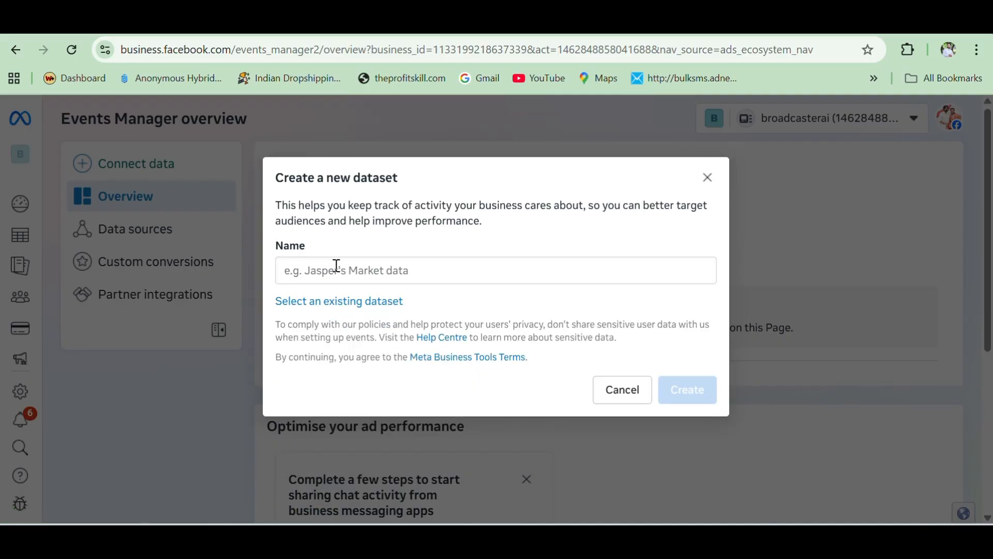
left_click(337, 265)
type("Word")
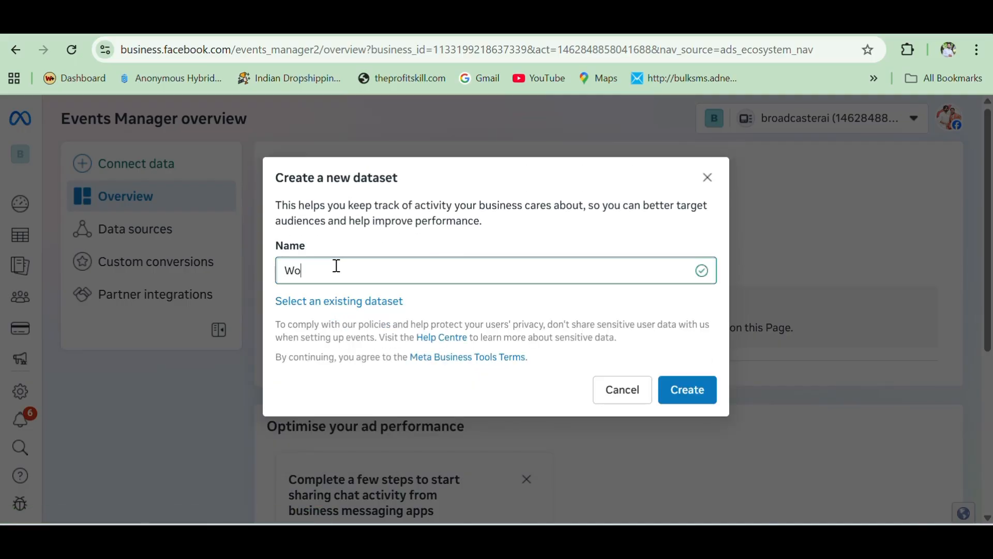
type("-pixel")
left_click(686, 389)
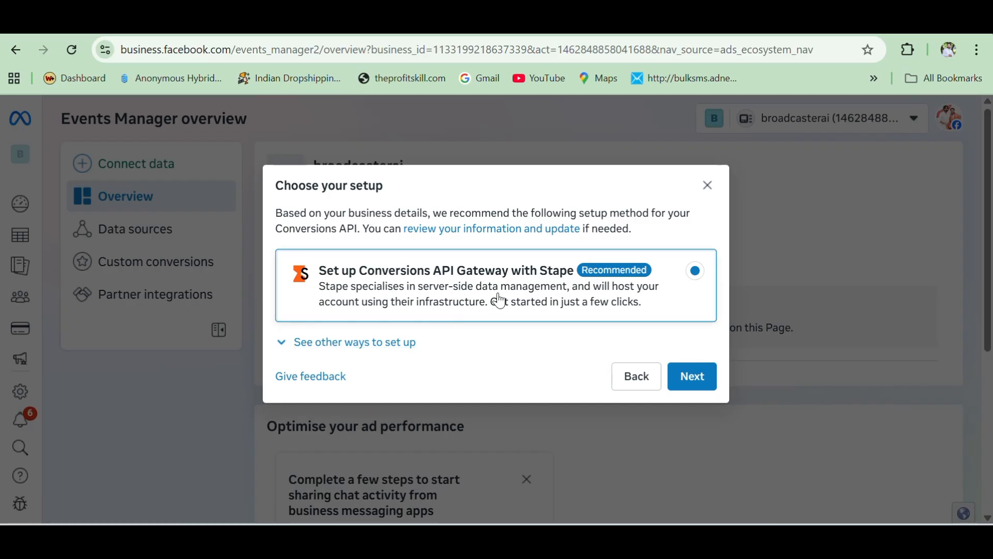
left_click(695, 382)
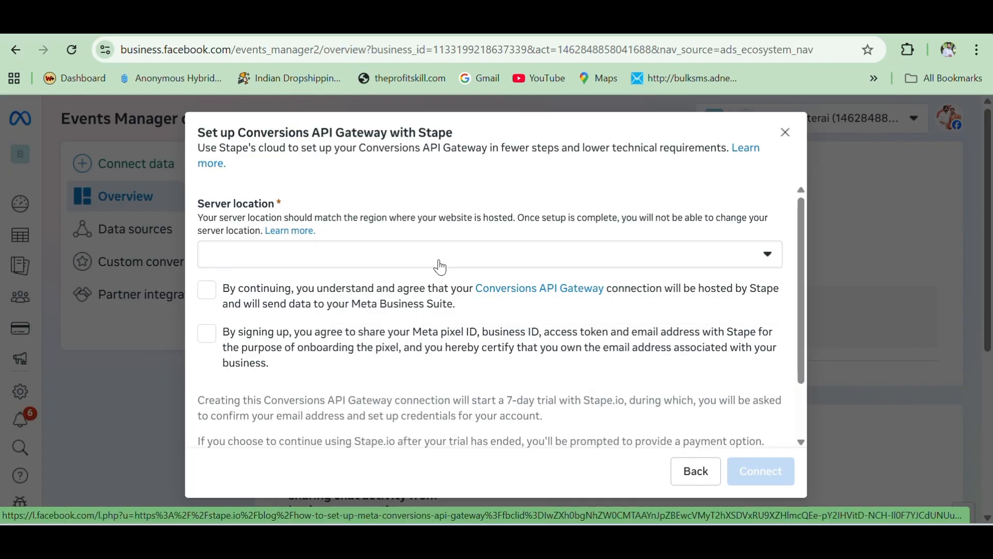
left_click(440, 264)
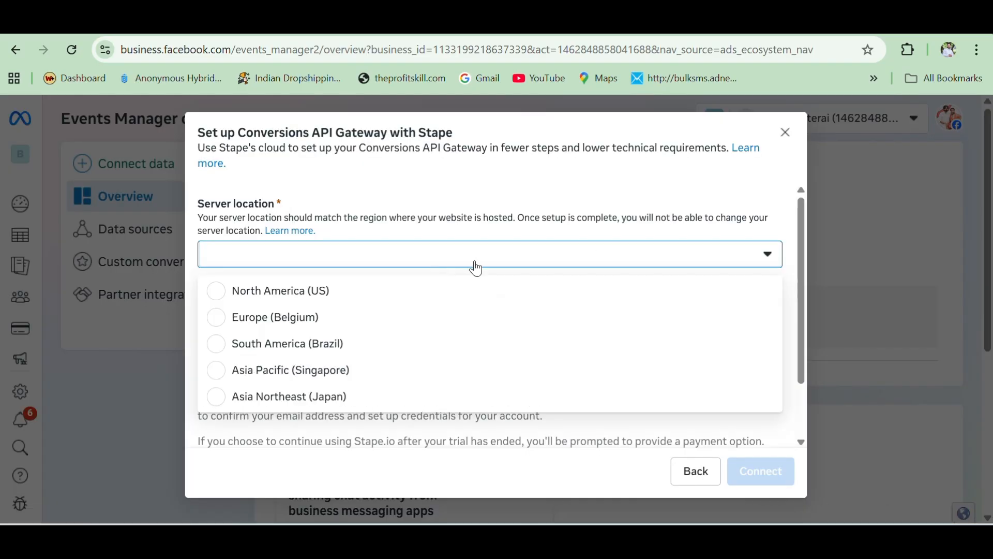
left_click(694, 472)
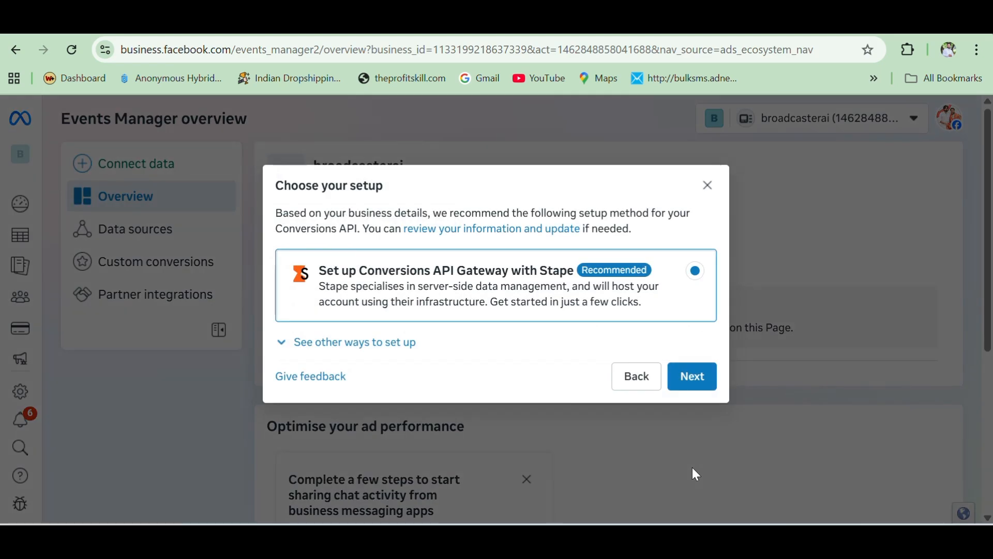
Step: Reveal the other Conversions API setup methods and proceed with "Set up manually"
left_click(303, 347)
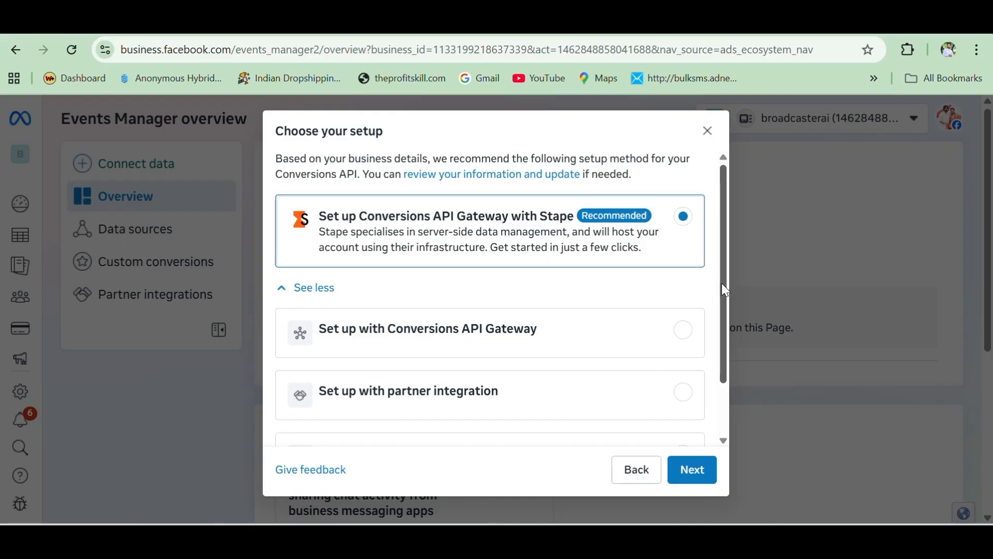
scroll(723, 290, "down", 2)
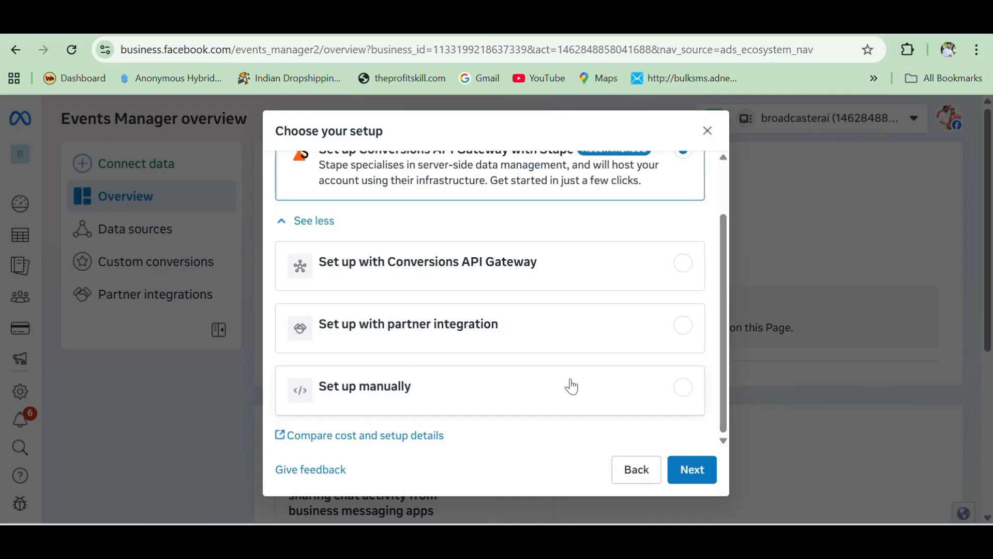
left_click(655, 394)
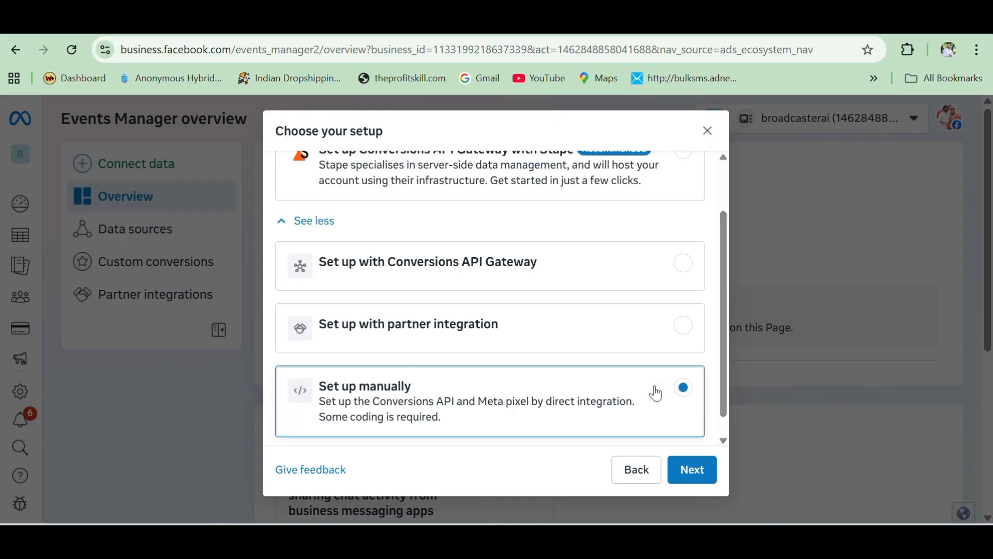
left_click(694, 469)
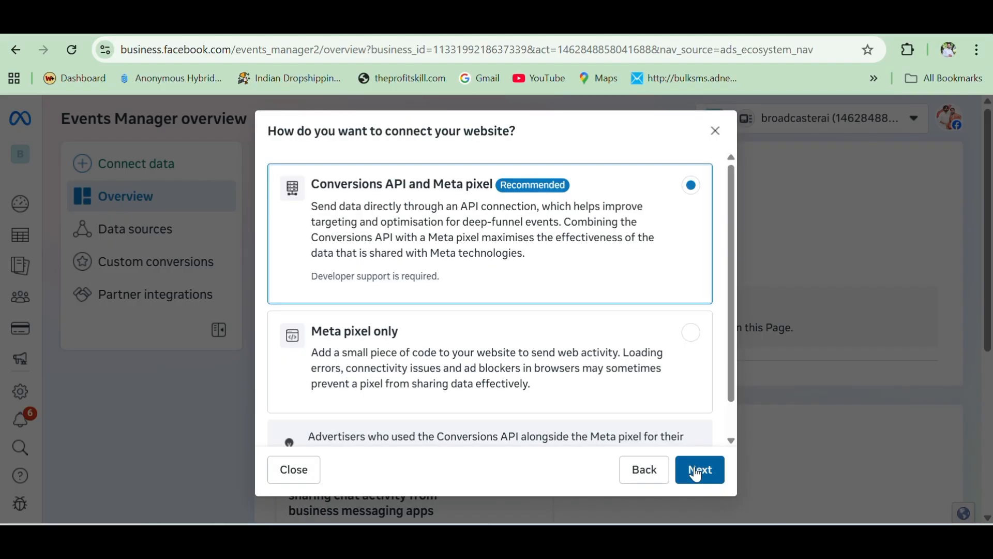
Step: Connect the website with "Meta pixel only" and copy the pixel's base code
scroll(731, 332, "down", 1)
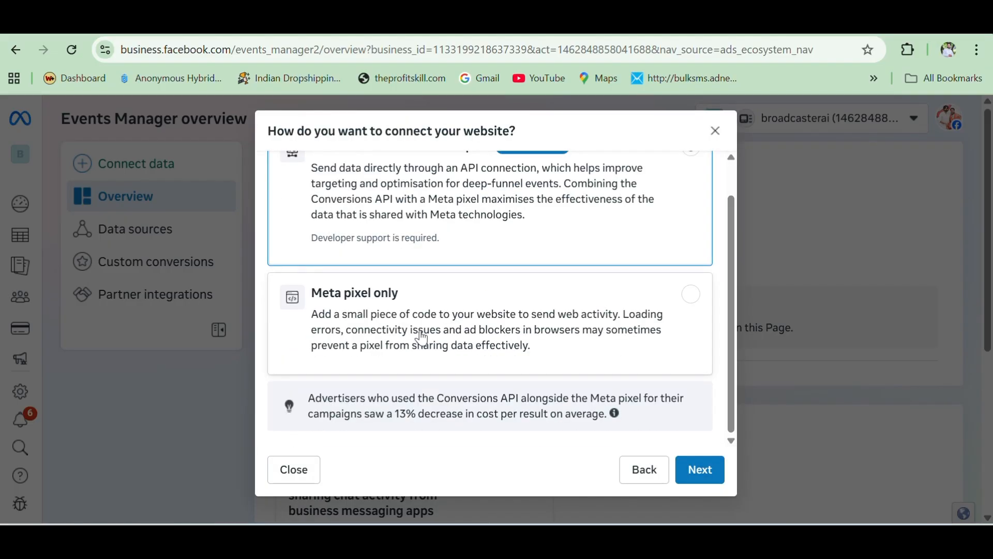
left_click(597, 315)
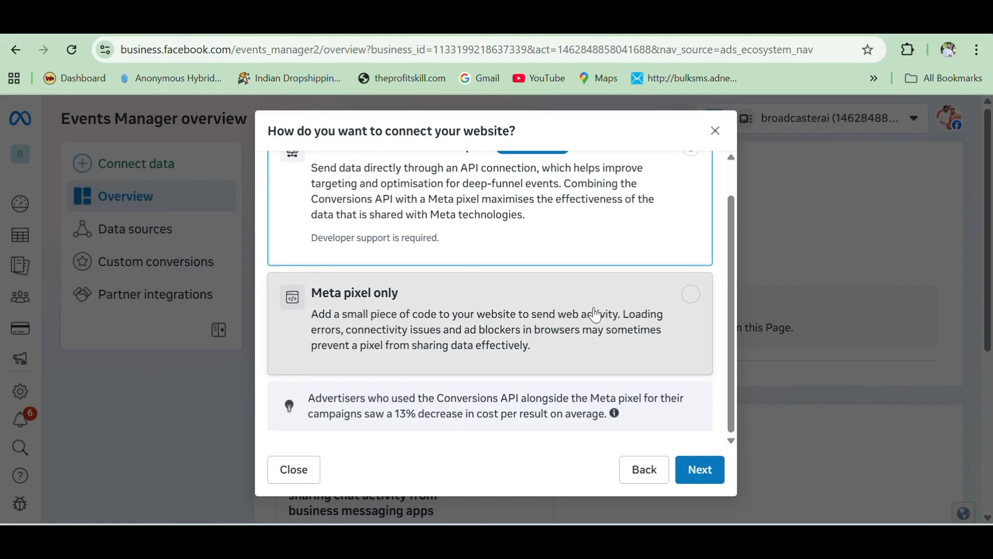
left_click(706, 471)
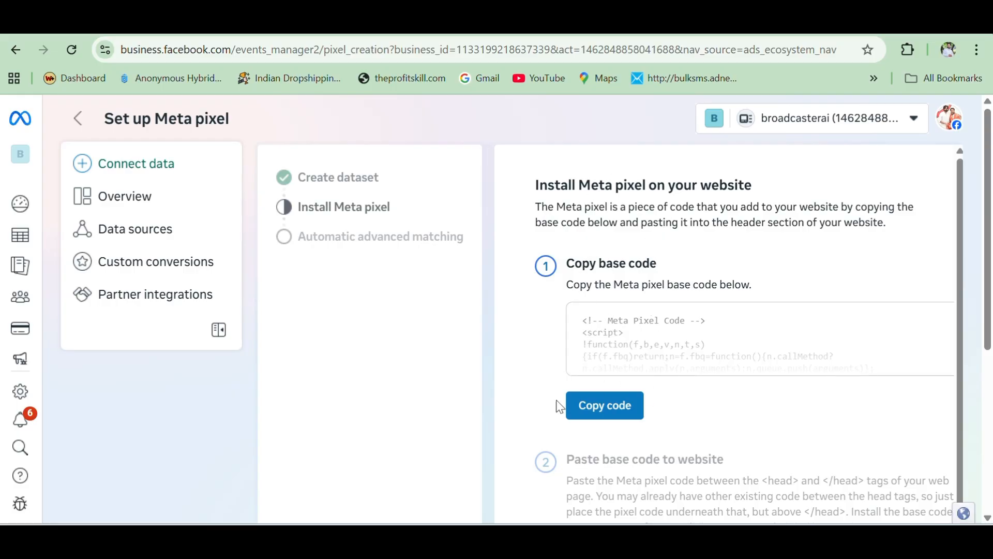
left_click(583, 412)
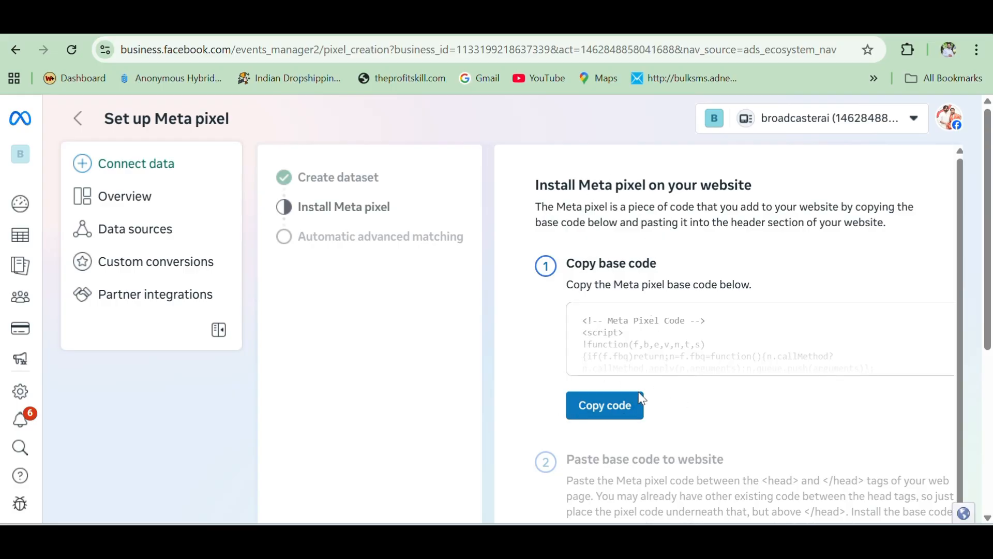
left_click(605, 405)
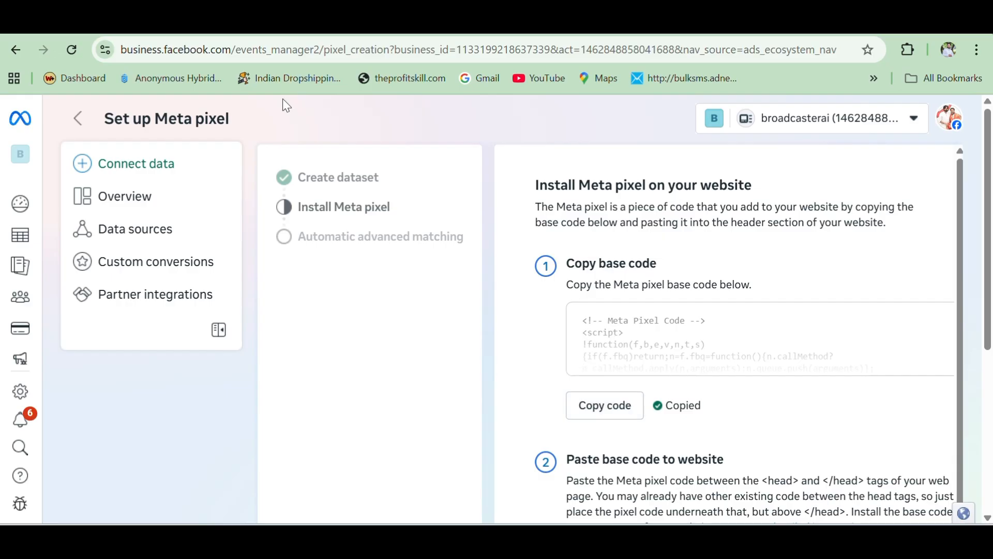
Step: Switch to the site's WordPress admin and search the installed plugins for "wpcode"
left_click(203, 21)
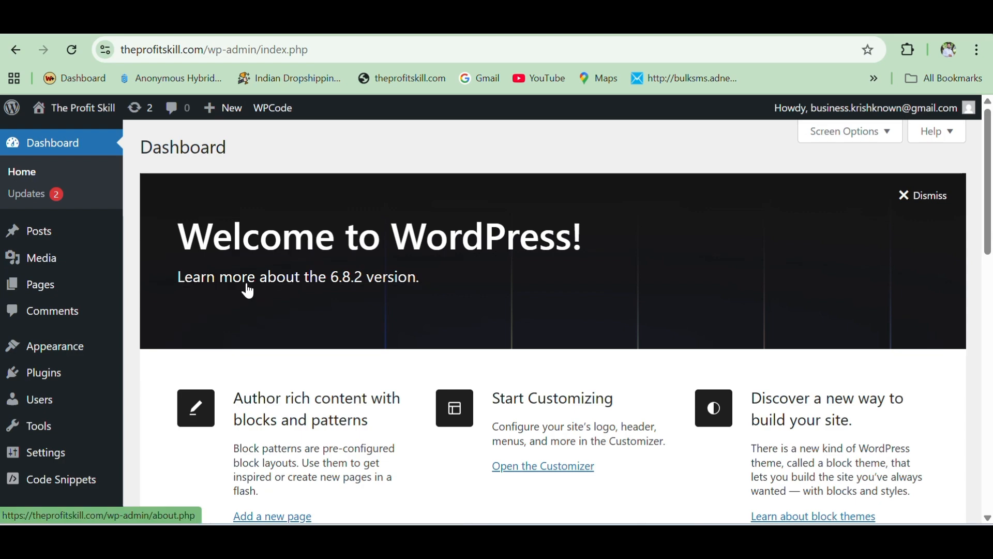
mouse_move(44, 371)
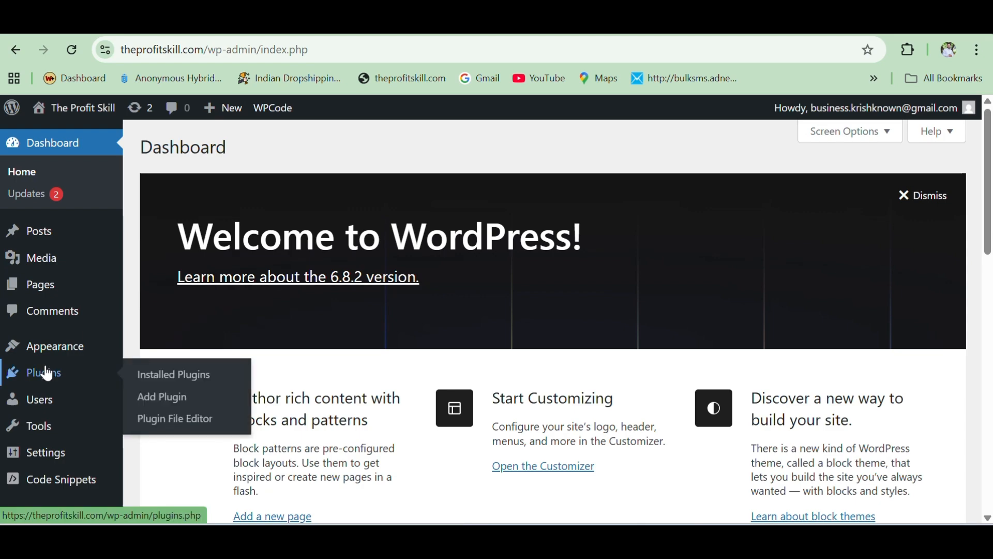
left_click(47, 373)
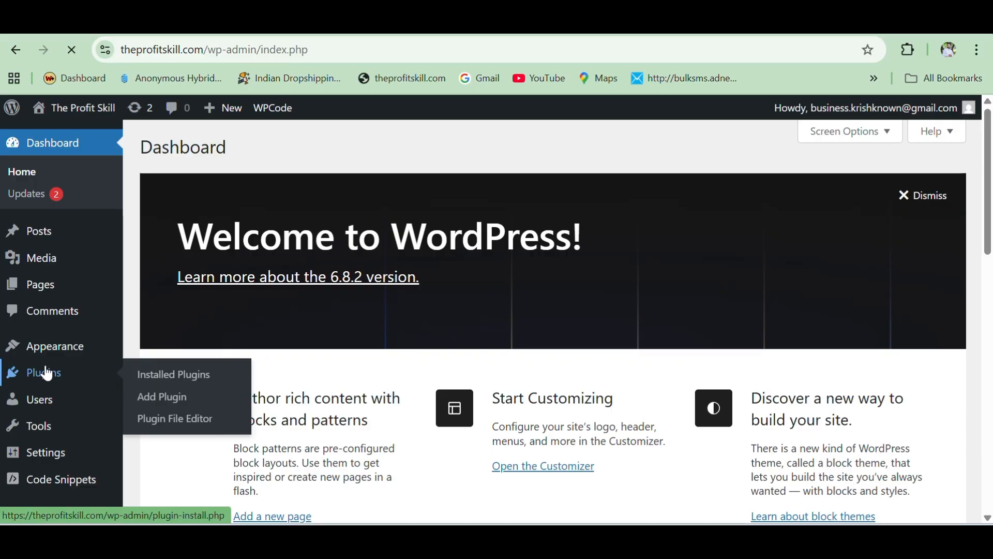
left_click(778, 177)
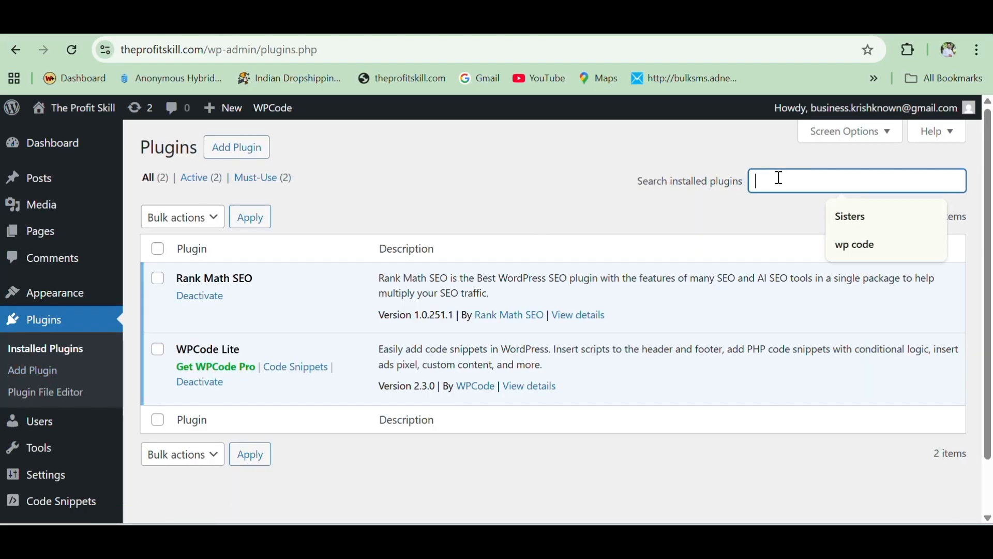
type("wp")
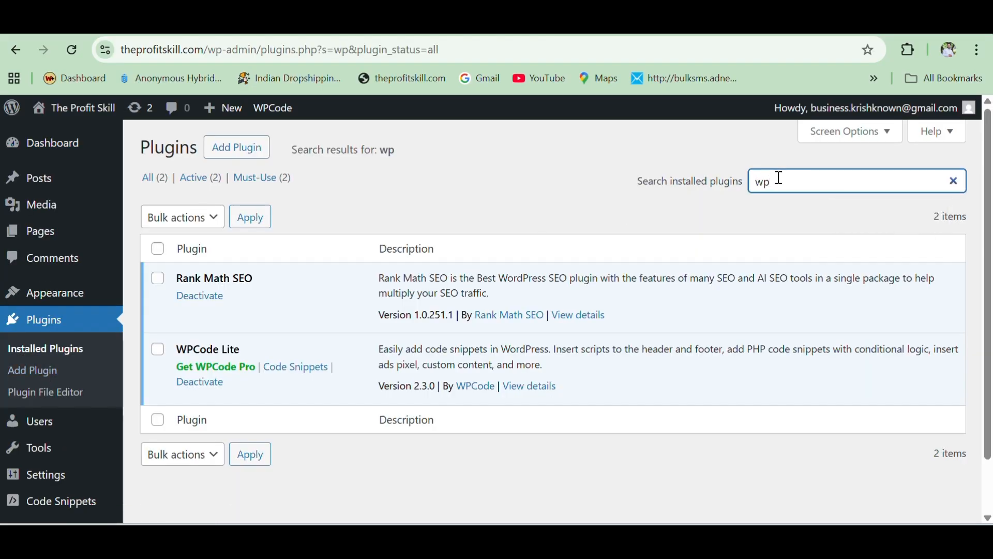
type("code")
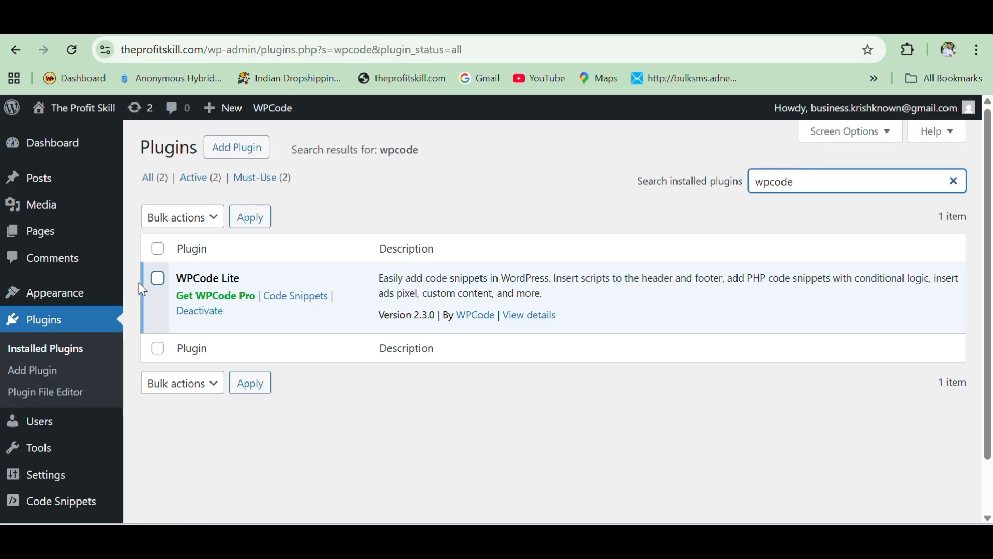
Step: Paste the copied Meta pixel base code into the Header scripts of WPCode's Header & Footer page and save the changes
mouse_move(50, 512)
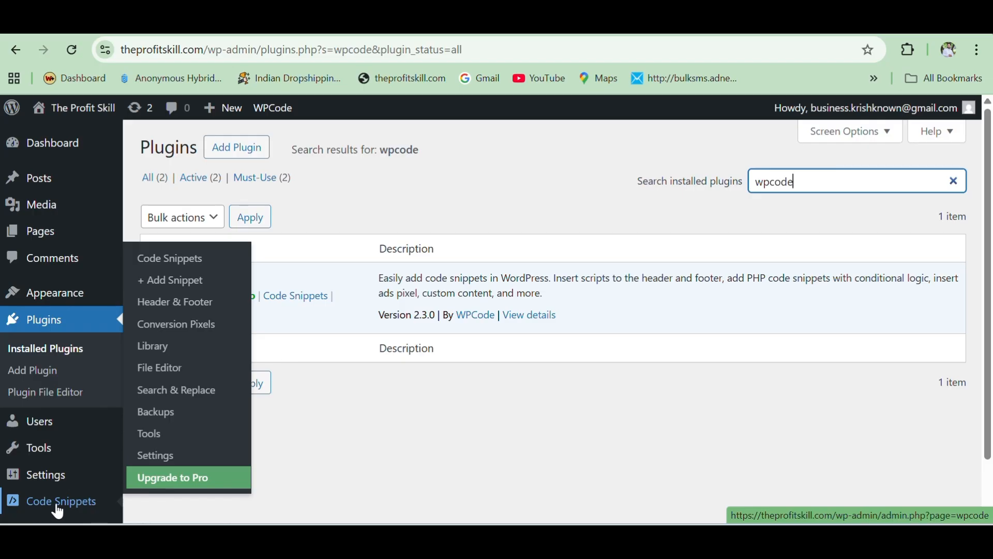
scroll(57, 510, "up", 5)
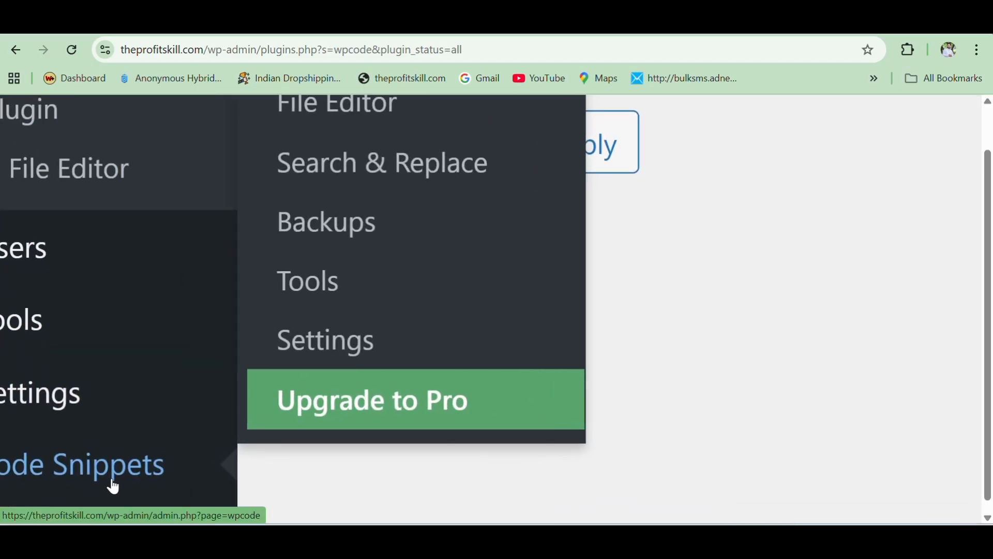
left_click(58, 469)
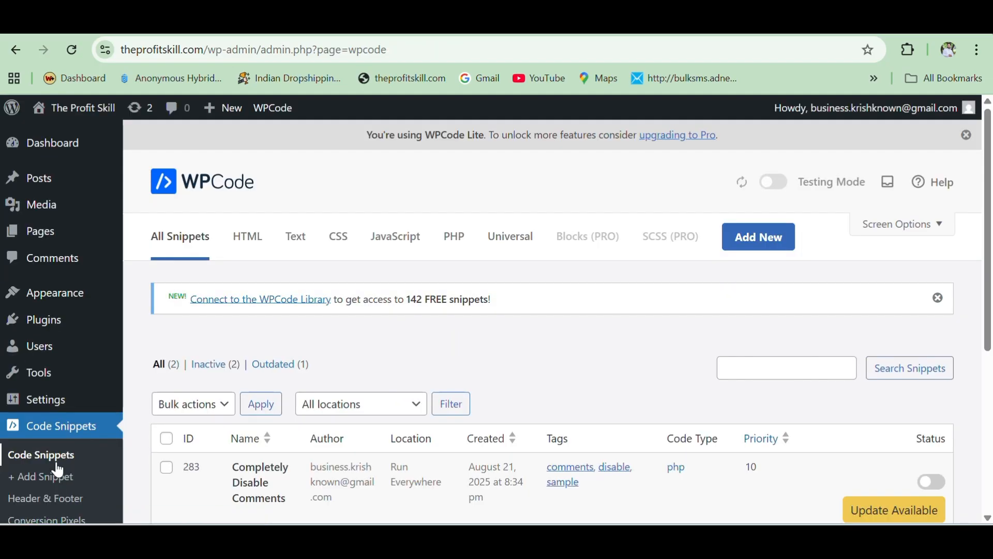
left_click(51, 503)
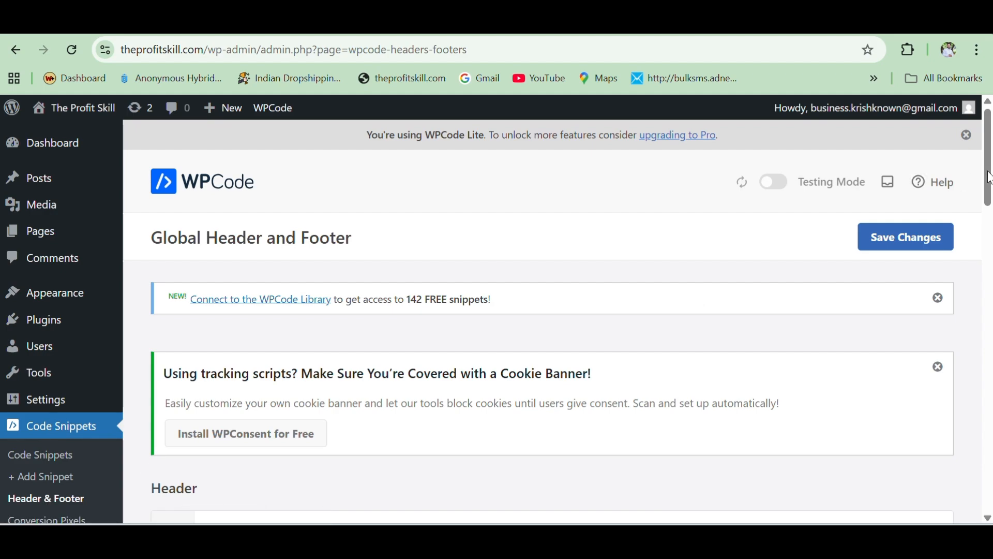
left_click_drag(988, 172, 987, 249)
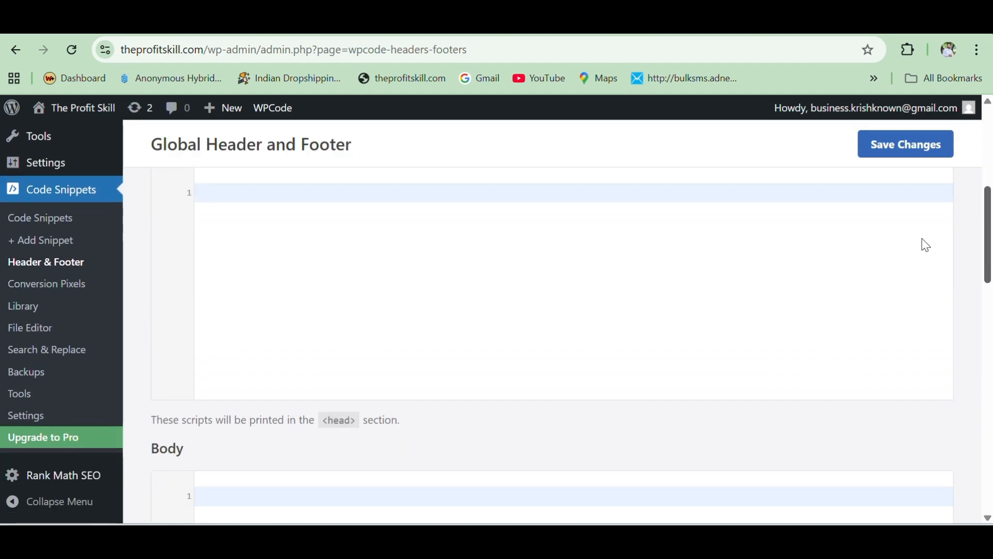
left_click(358, 223)
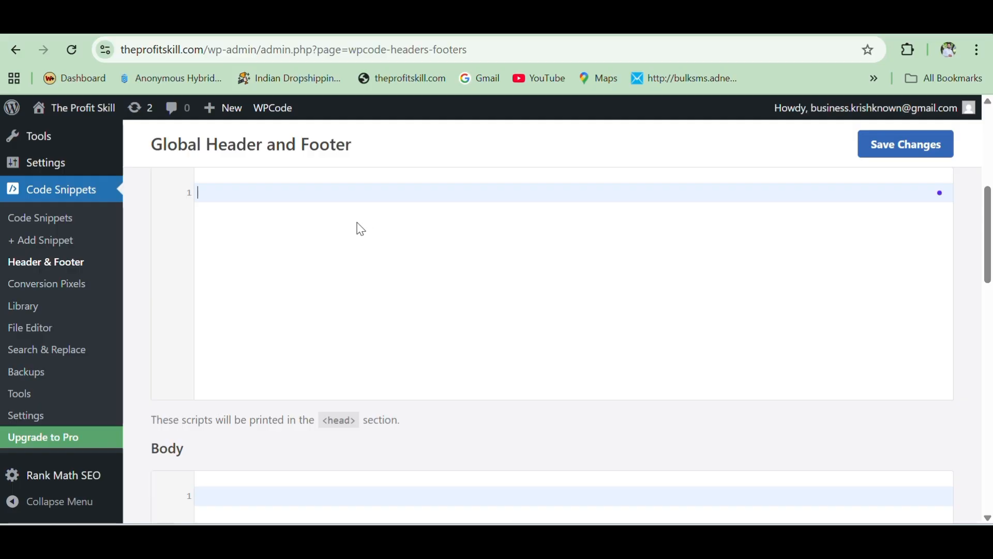
key("ctrl+v")
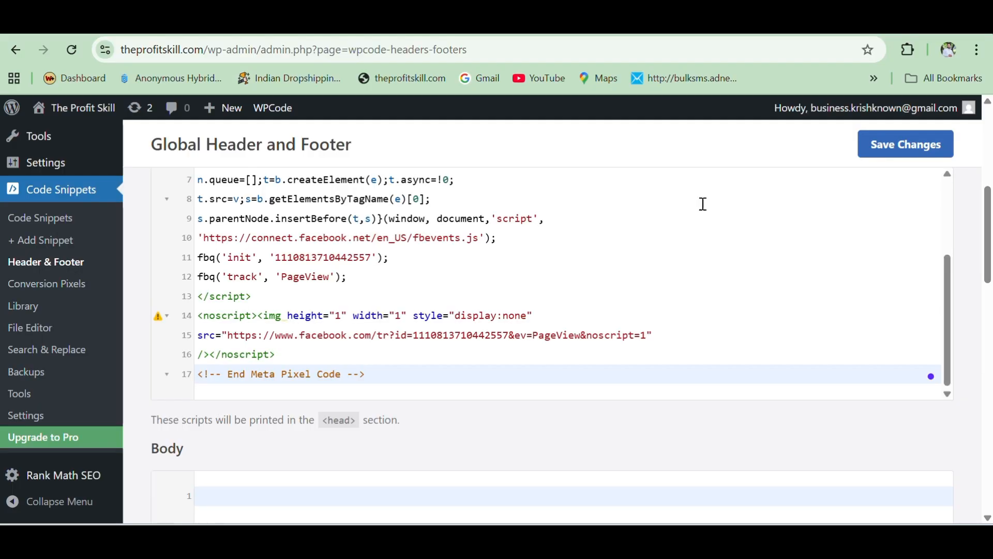
left_click(898, 150)
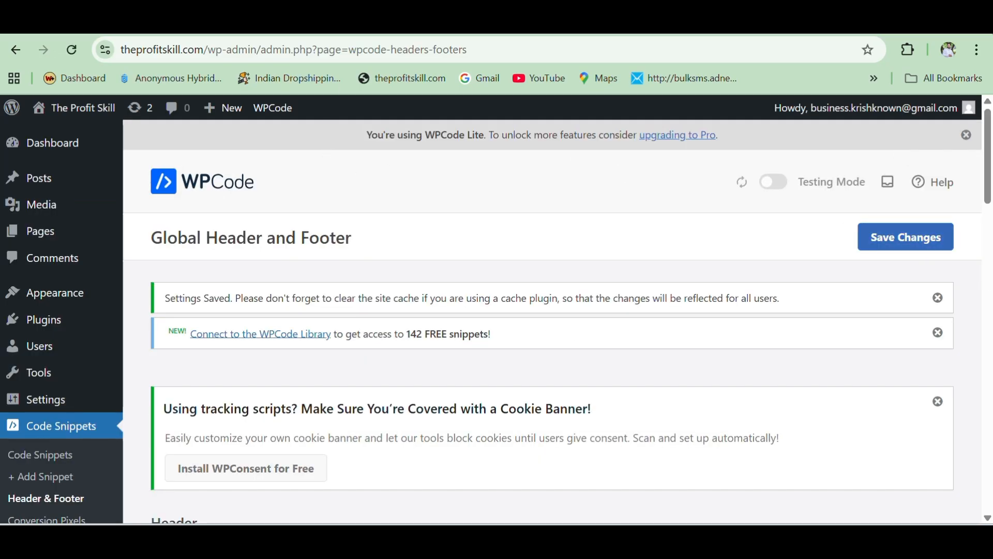
Step: Switch back to Events Manager, continue past the base code installation and finish the pixel setup with automatic advanced matching off
left_click(331, 23)
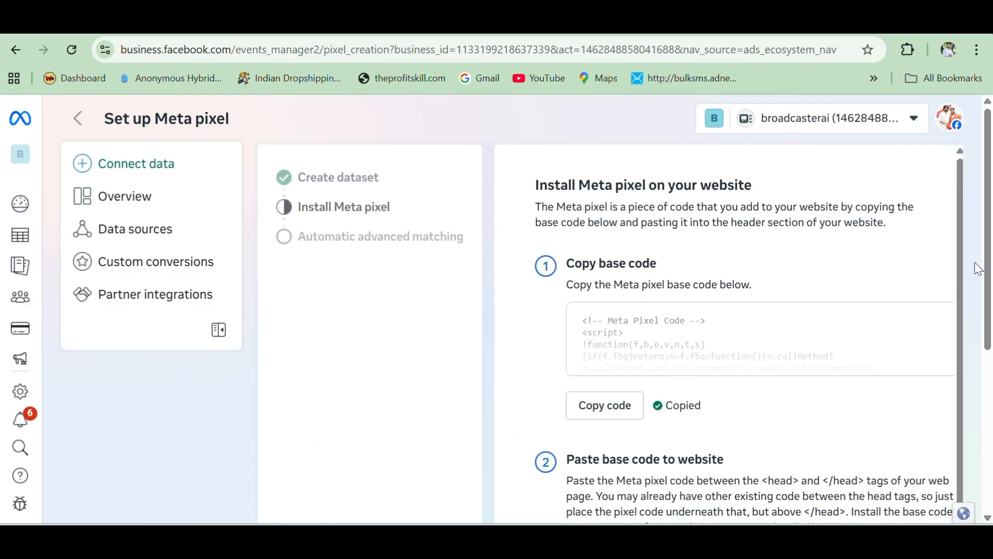
left_click_drag(987, 262, 987, 429)
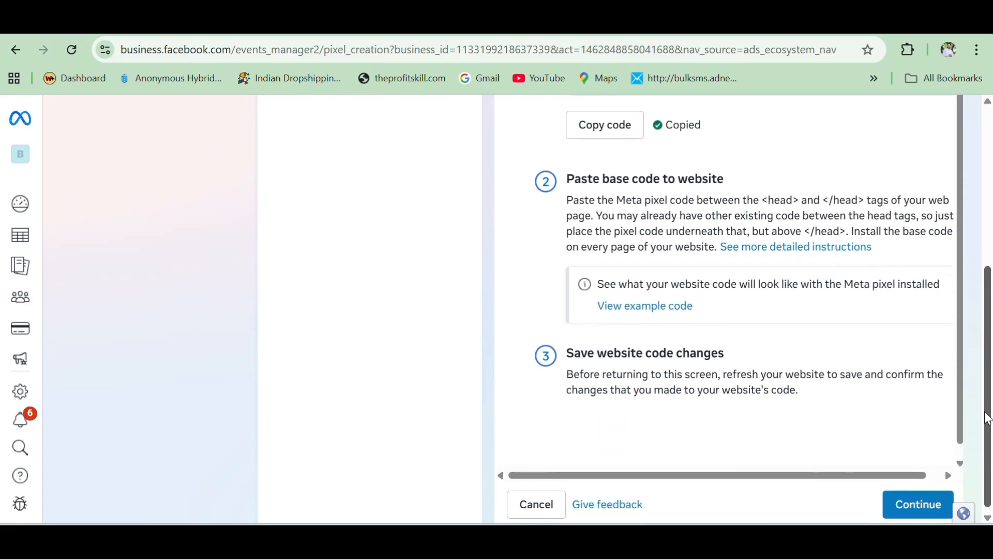
left_click(901, 510)
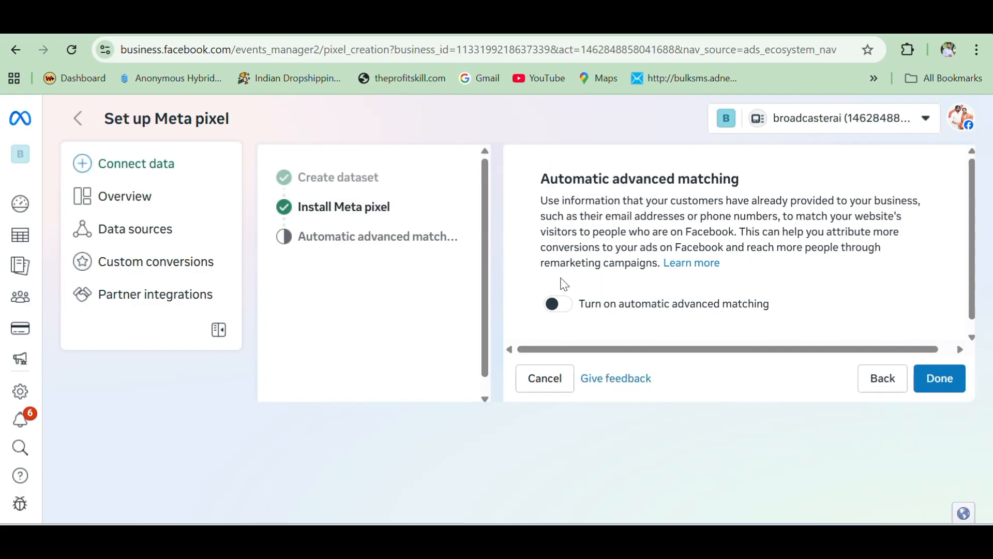
left_click(941, 390)
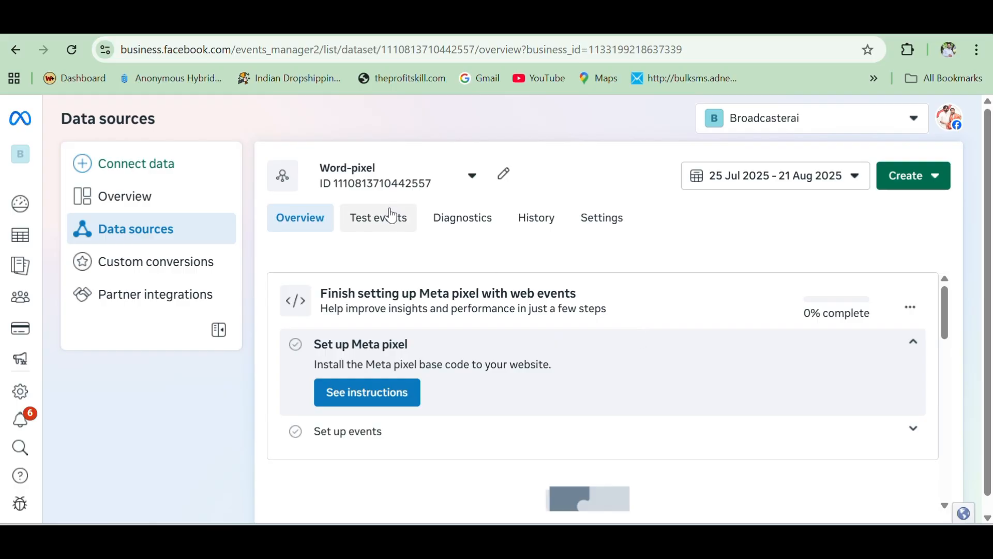
left_click(392, 216)
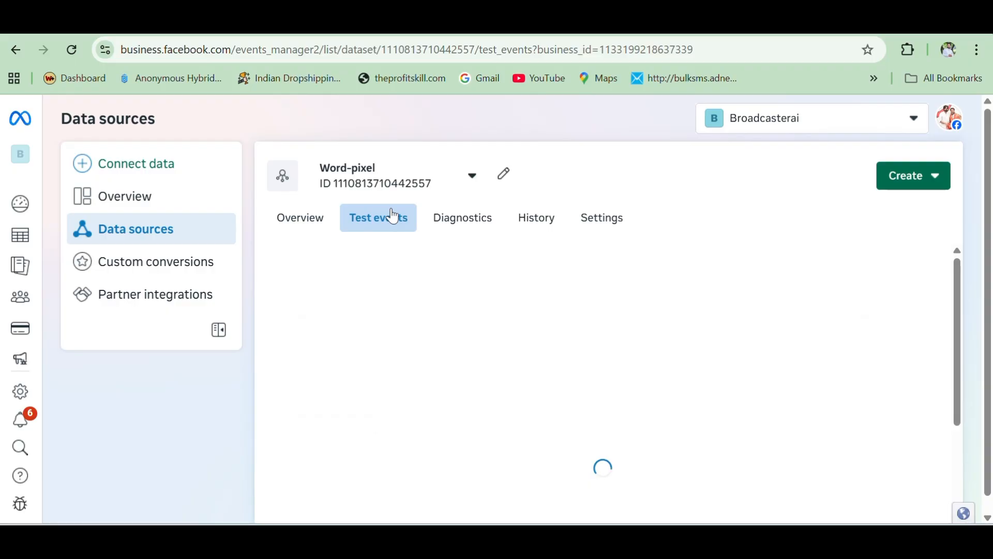
left_click(899, 181)
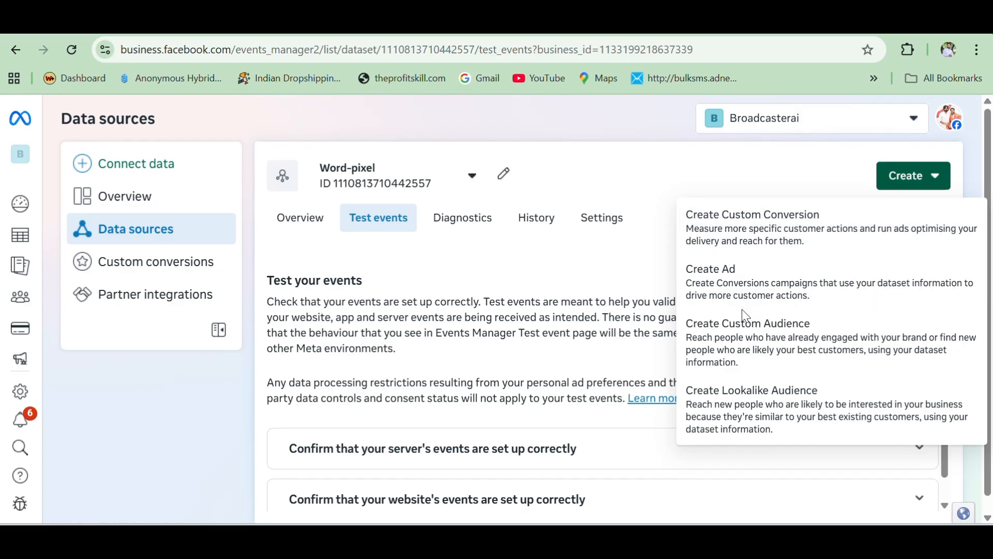
left_click(765, 231)
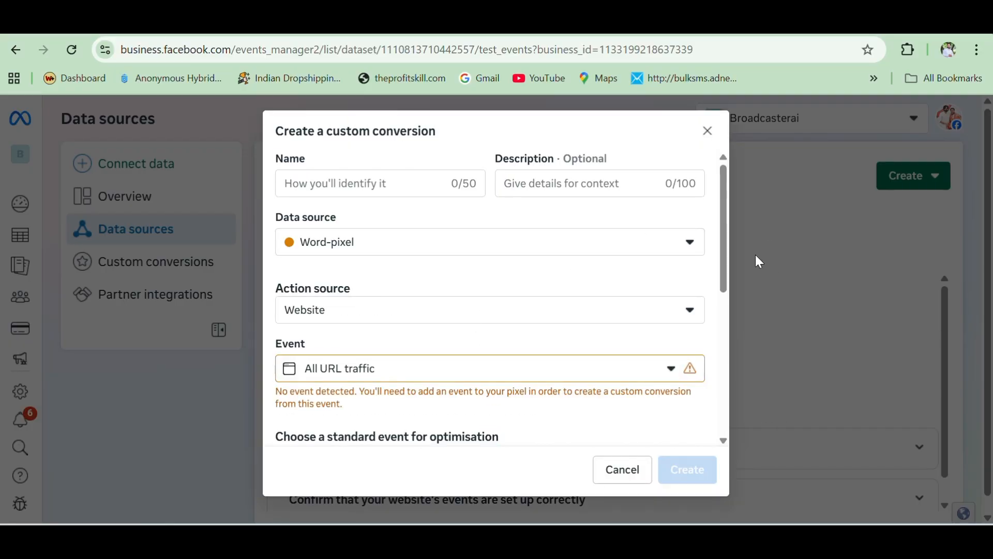
left_click(706, 131)
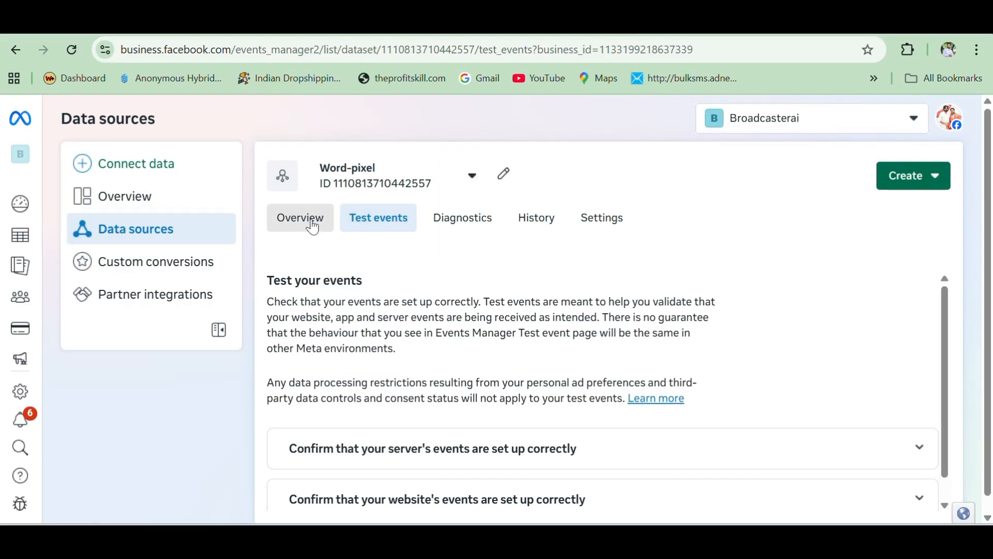
Step: Return to the Word-pixel dataset's overview and open the instructions for setting up the Meta pixel
left_click(313, 227)
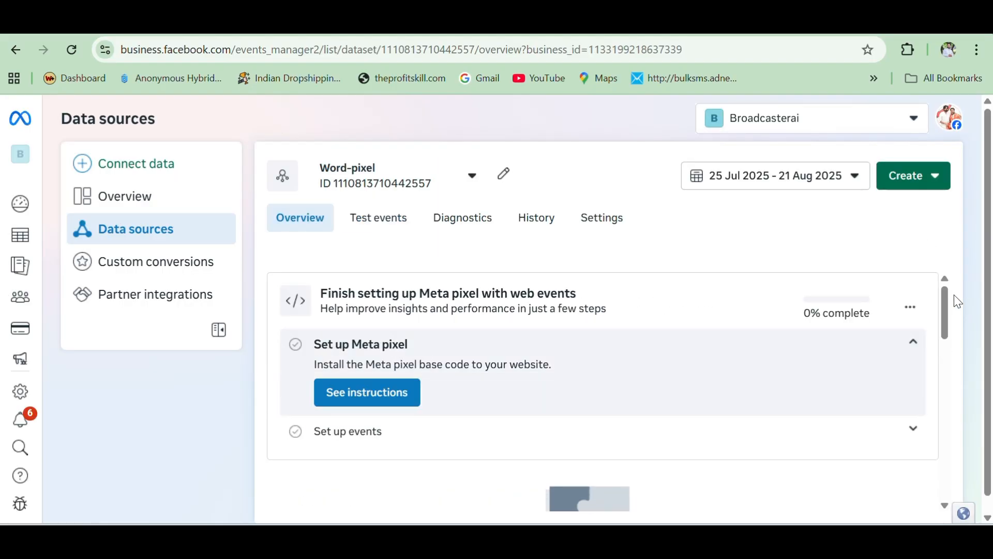
mouse_move(945, 311)
left_mouse_down()
mouse_move(941, 331)
mouse_move(941, 311)
left_mouse_up()
left_click_drag(950, 321, 906, 338)
scroll(909, 344, "up", 2)
left_click(412, 26)
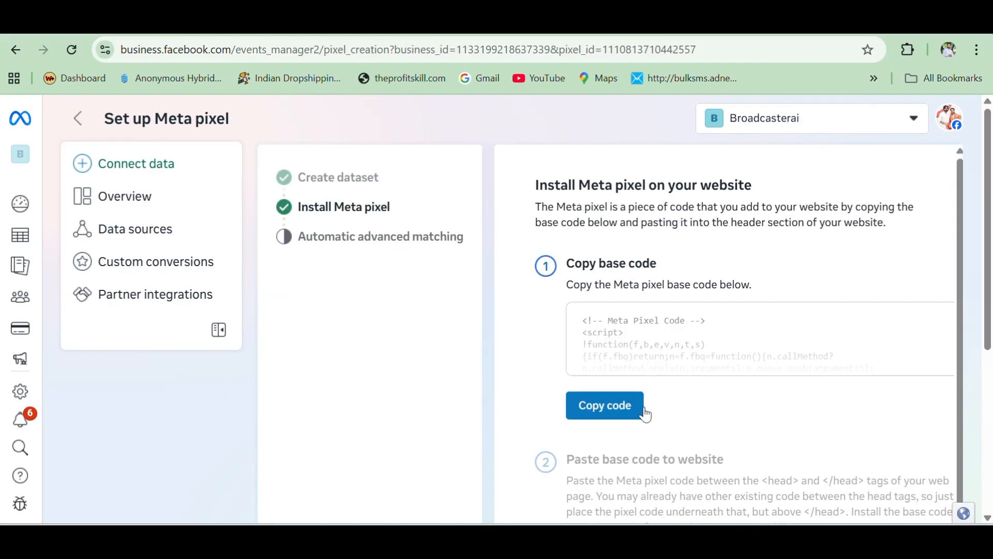
Step: Copy the Meta pixel base code again and continue to the automatic advanced matching stage
left_click(627, 406)
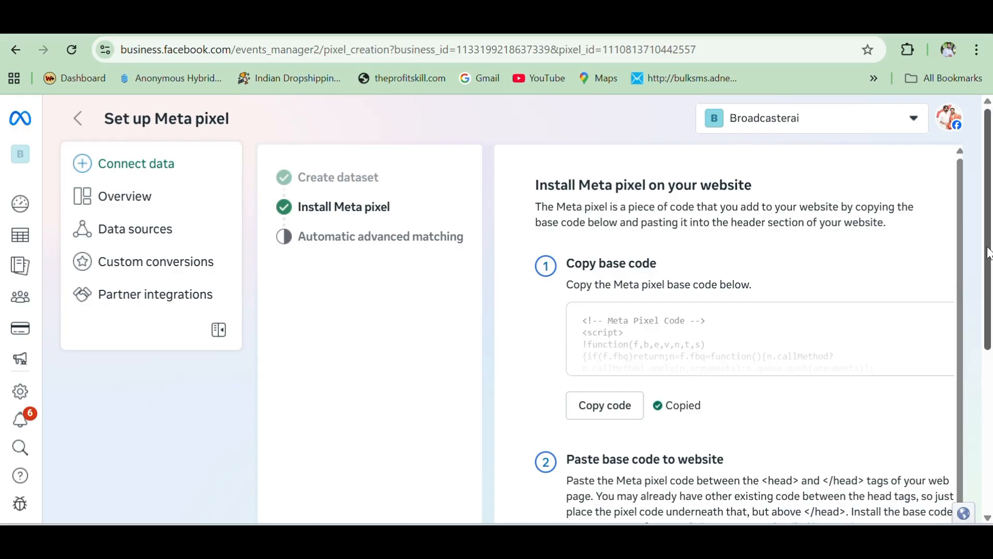
left_click_drag(988, 262, 933, 468)
left_click(903, 503)
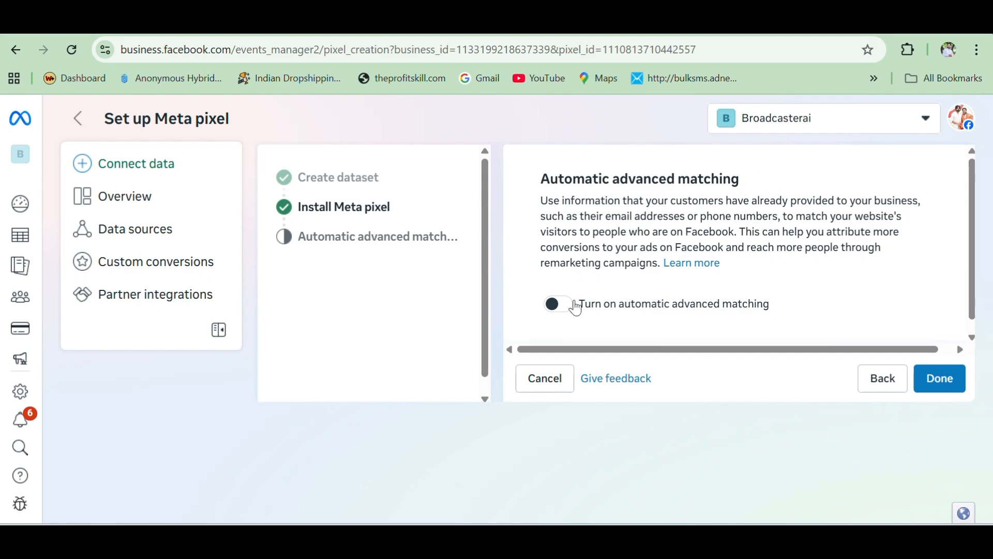
Step: Turn on automatic advanced matching with all customer information types enabled and finish the pixel setup
left_click(558, 308)
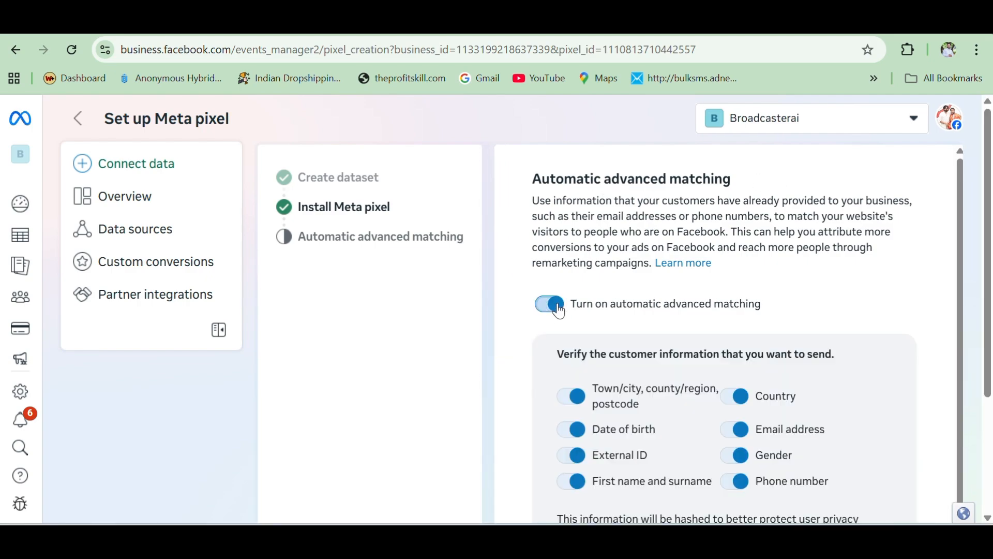
left_click_drag(962, 313, 960, 395)
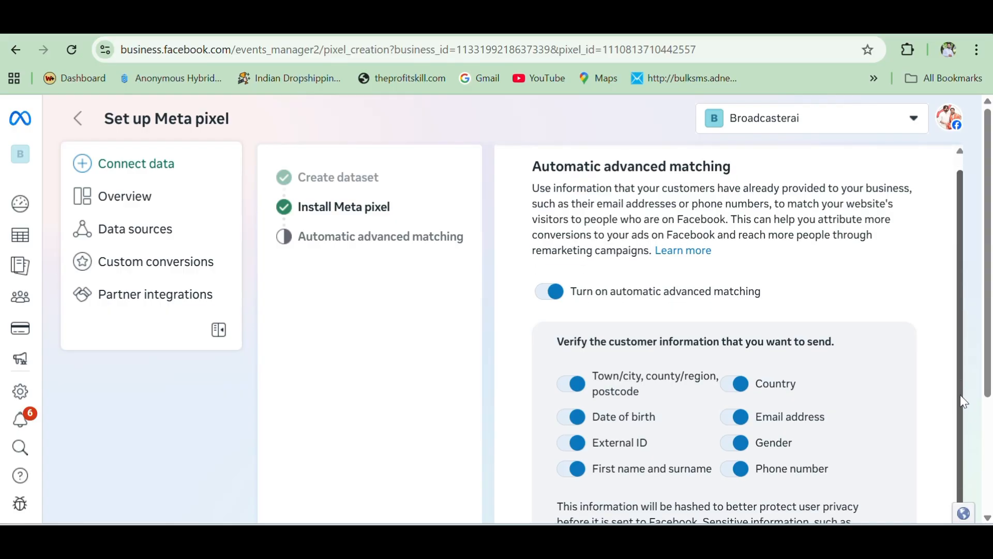
left_click_drag(989, 362, 982, 494)
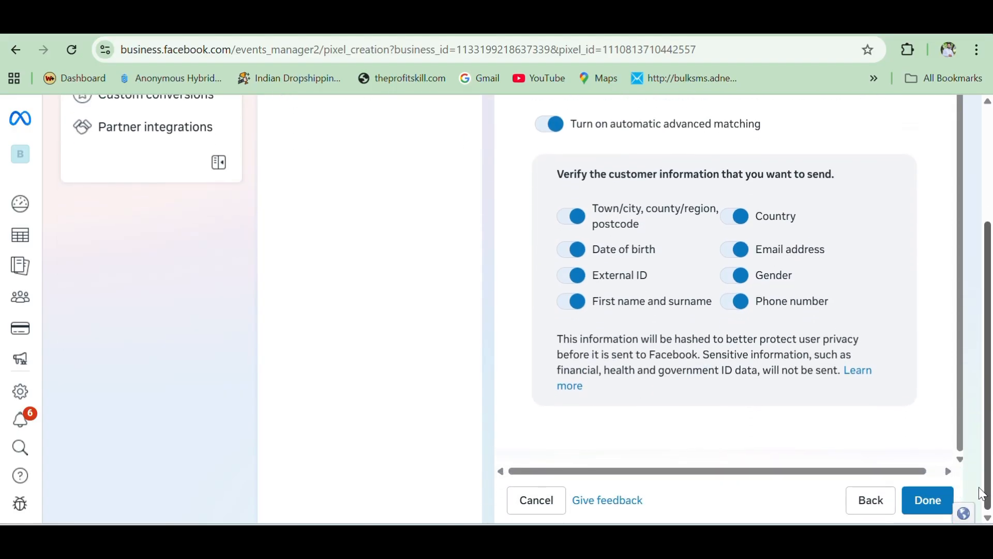
left_click(939, 505)
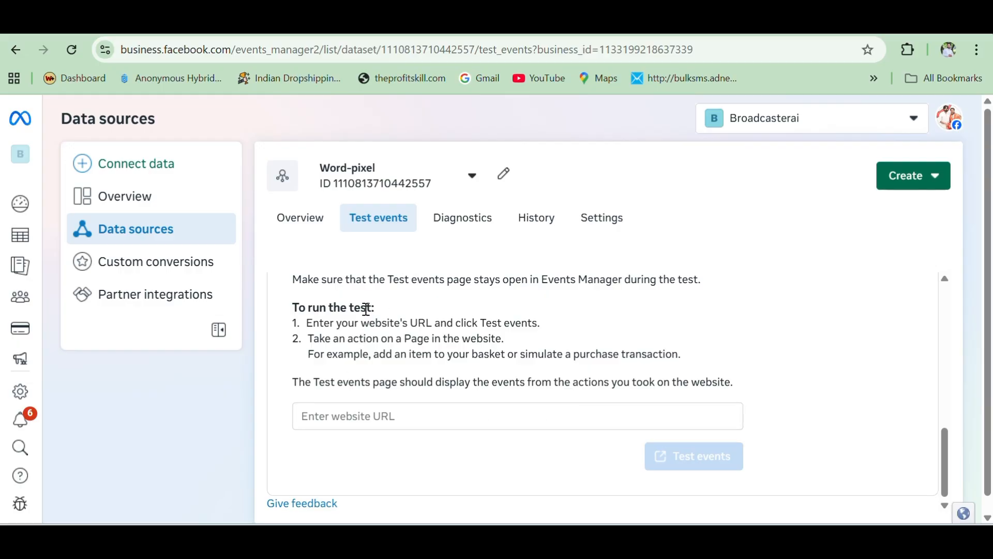
Step: Copy the site's root address theprofitskill.com/ from a new browser tab for the Test events website URL
left_click(360, 419)
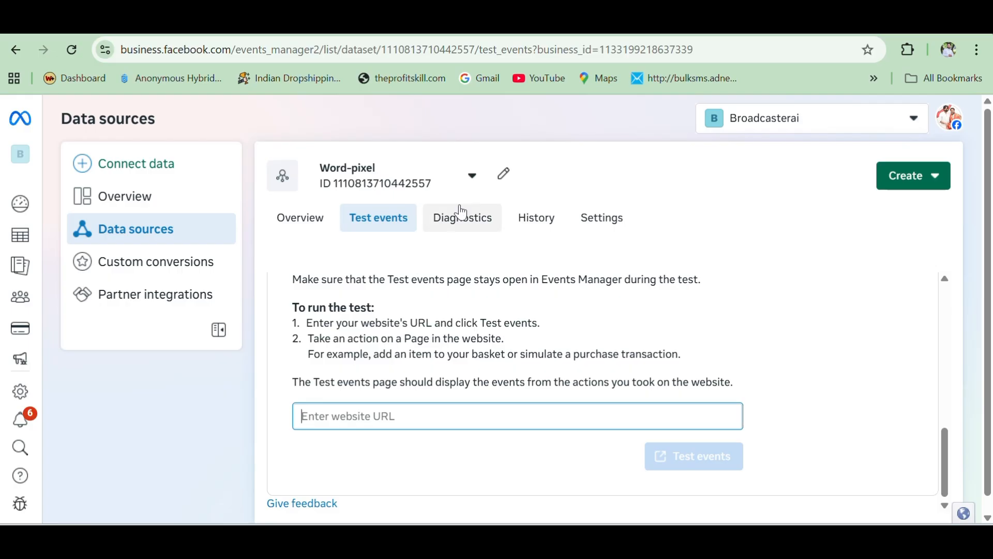
key("ctrl+t")
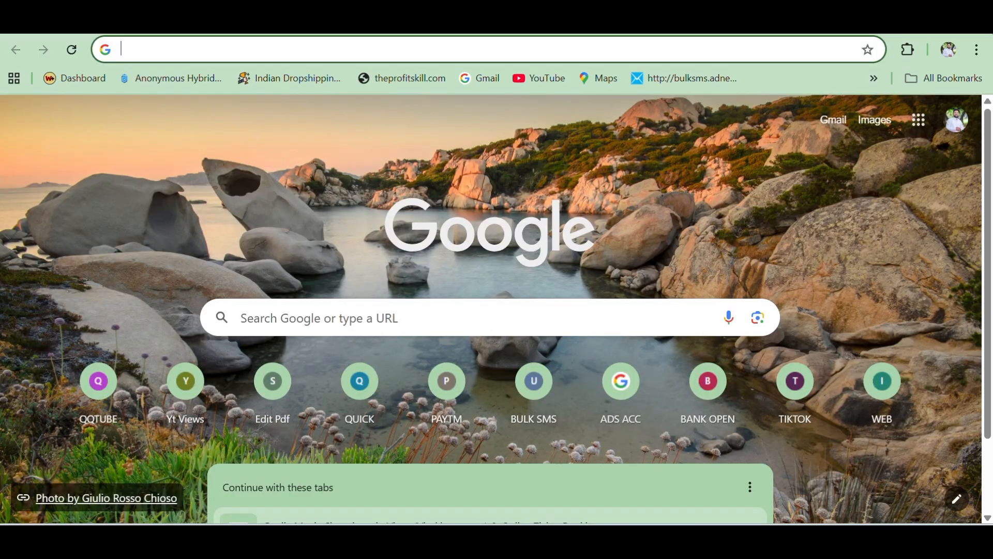
type("theprofitskill.com/wp-admin/")
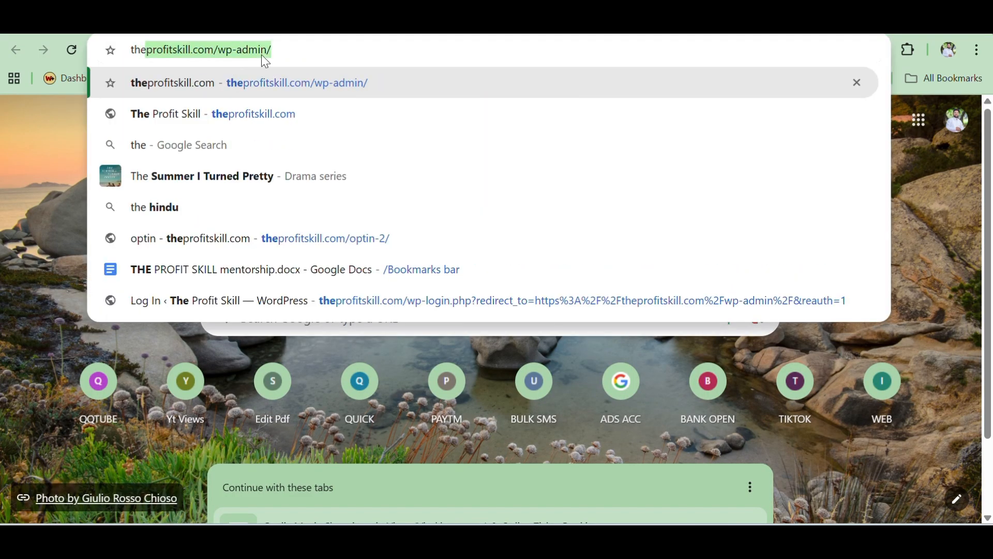
key("Right")
key("BackSpace")
key("BackSpace")
key("BackSpace")
key("BackSpace")
key("BackSpace")
key("BackSpace")
key("BackSpace")
key("BackSpace")
key("BackSpace")
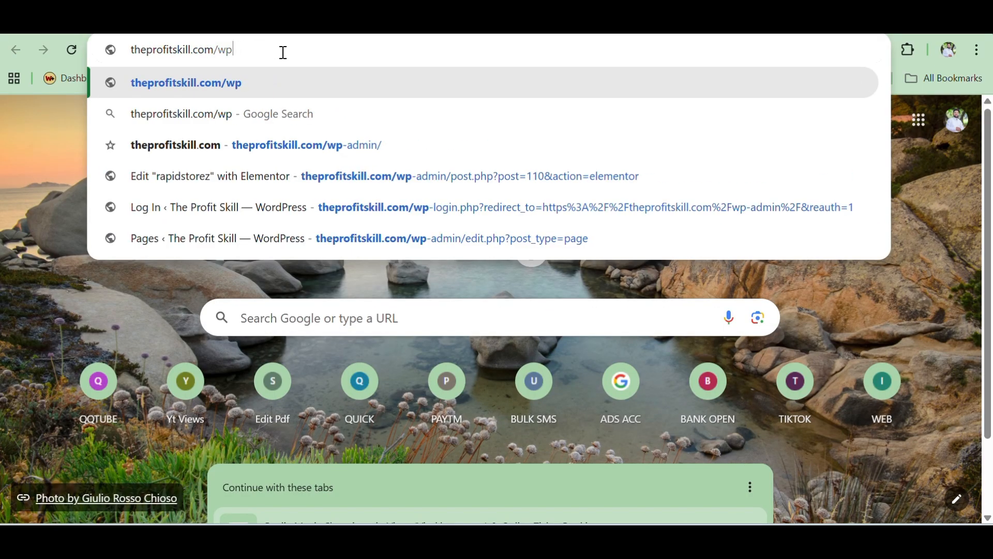
key("ctrl+a")
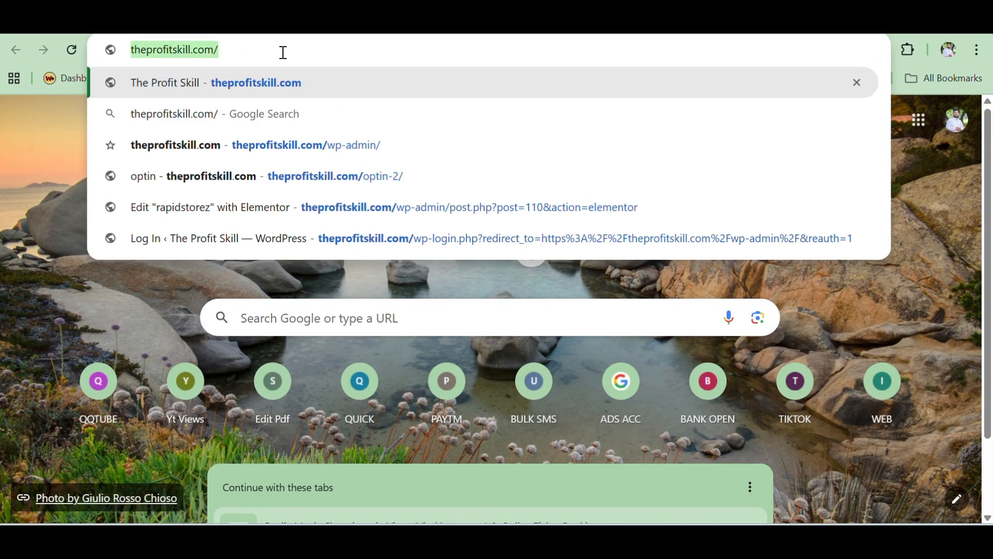
left_click(292, 22)
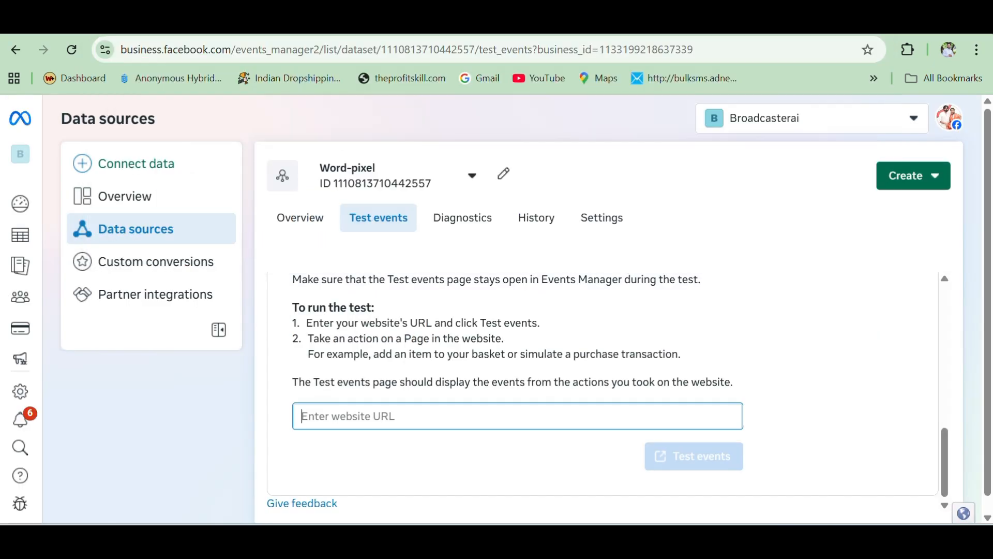
key("ctrl+v")
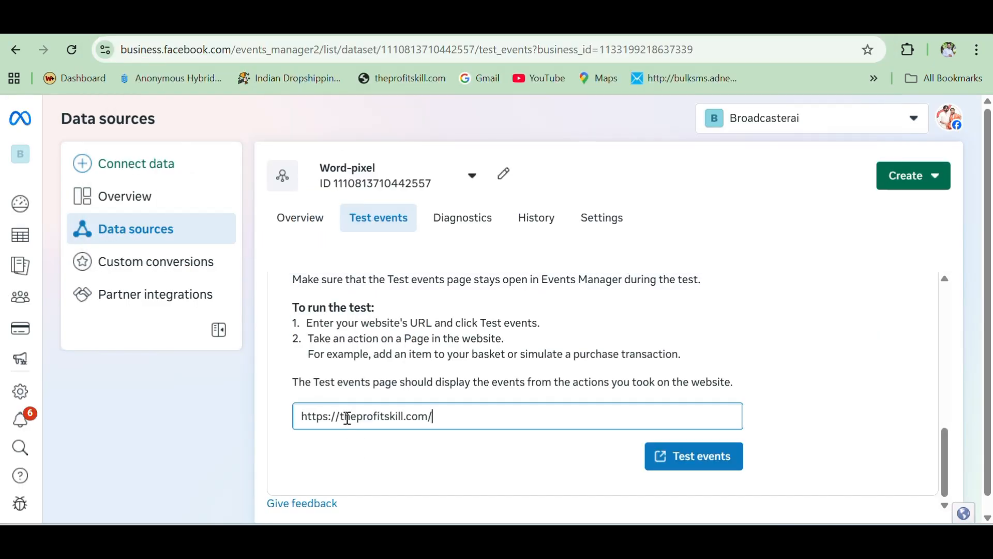
left_click(694, 458)
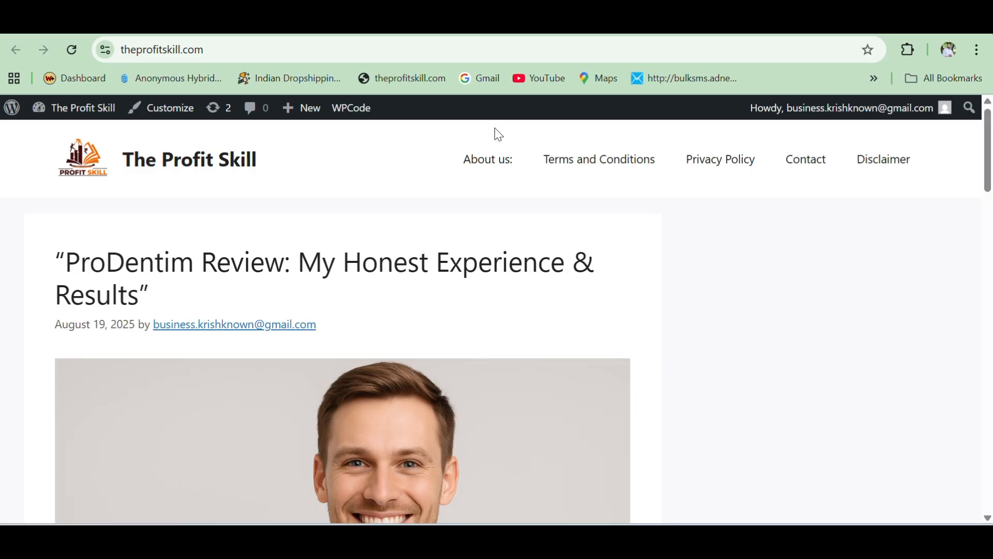
left_click(408, 30)
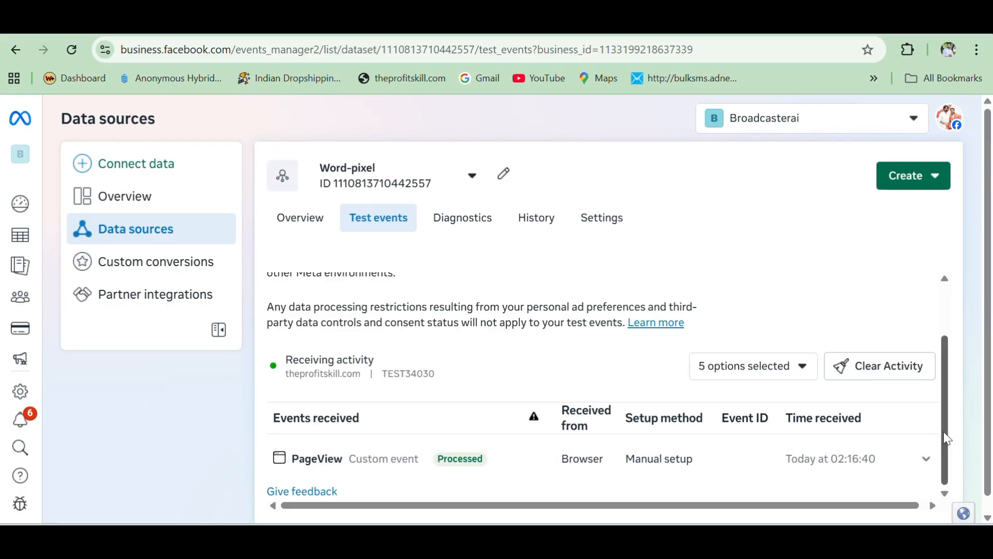
left_click_drag(949, 477, 936, 441)
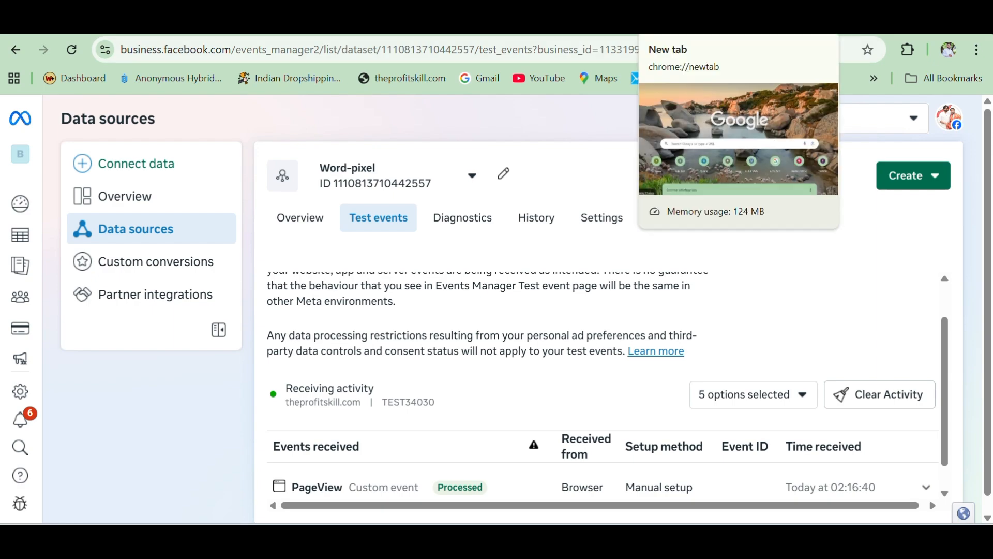
Step: Open the browser's extension management page in the spare tab and go to the Chrome Web Store
left_click(690, 22)
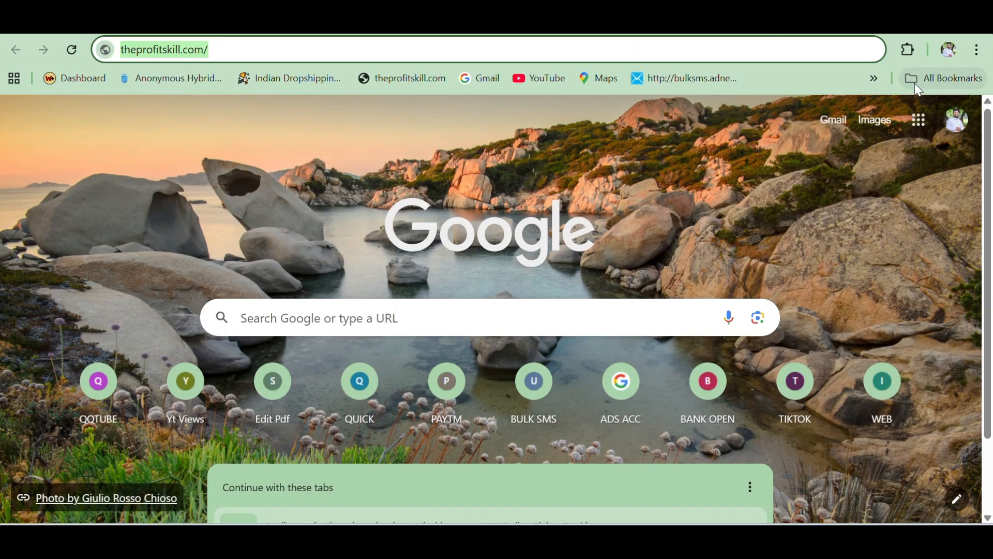
left_click(908, 49)
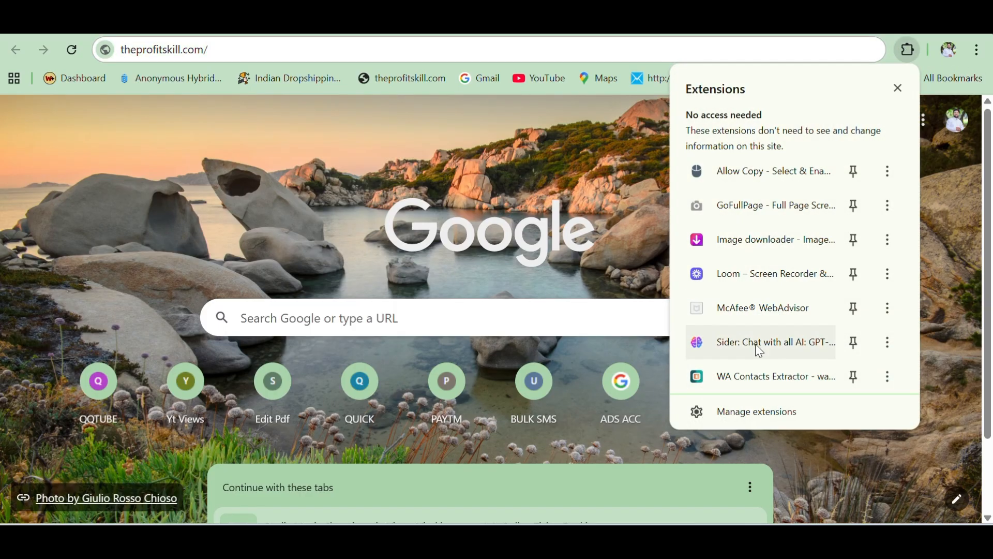
left_click(753, 407)
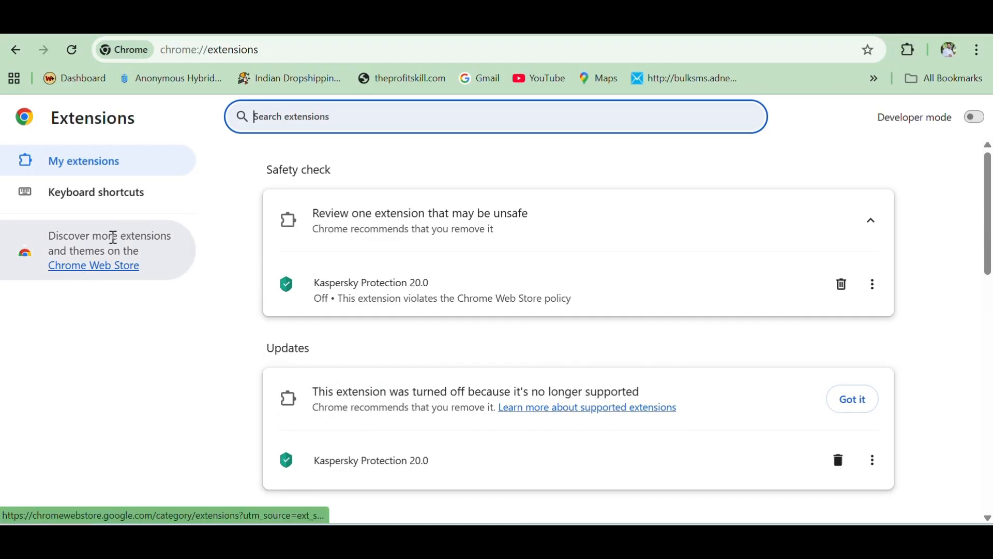
left_click(86, 271)
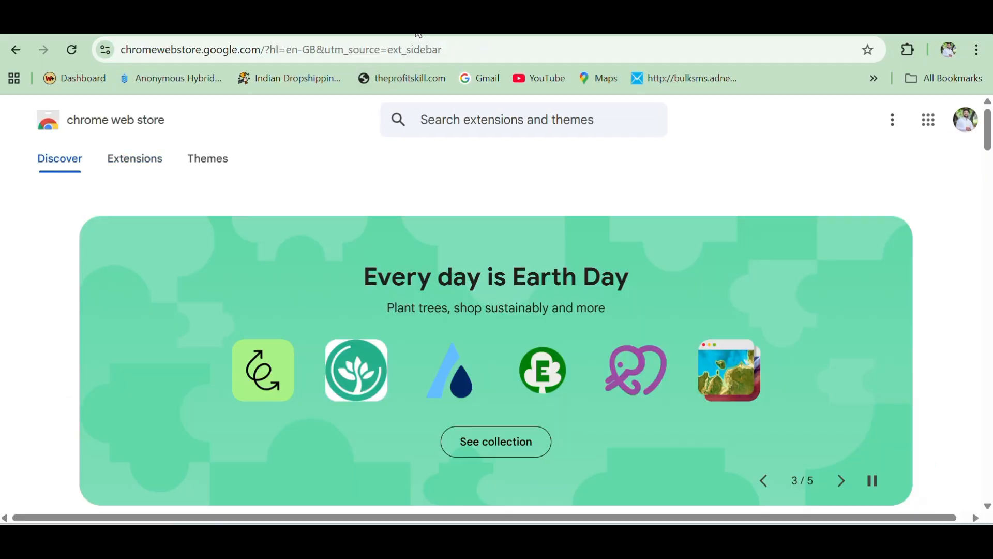
Step: Search the store for "pixel" and add the Meta Pixel Helper extension to Chrome
left_click(461, 122)
type("pi")
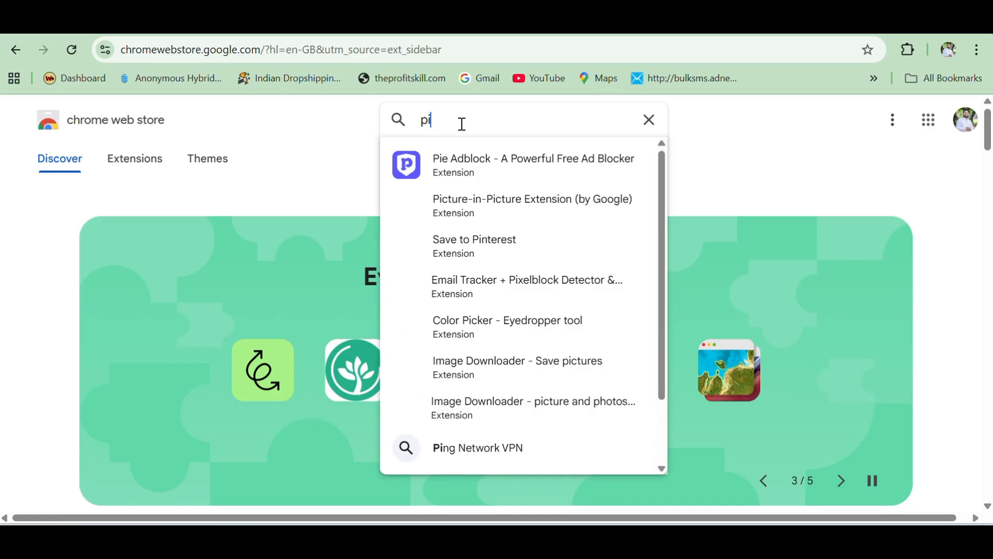
type("xel")
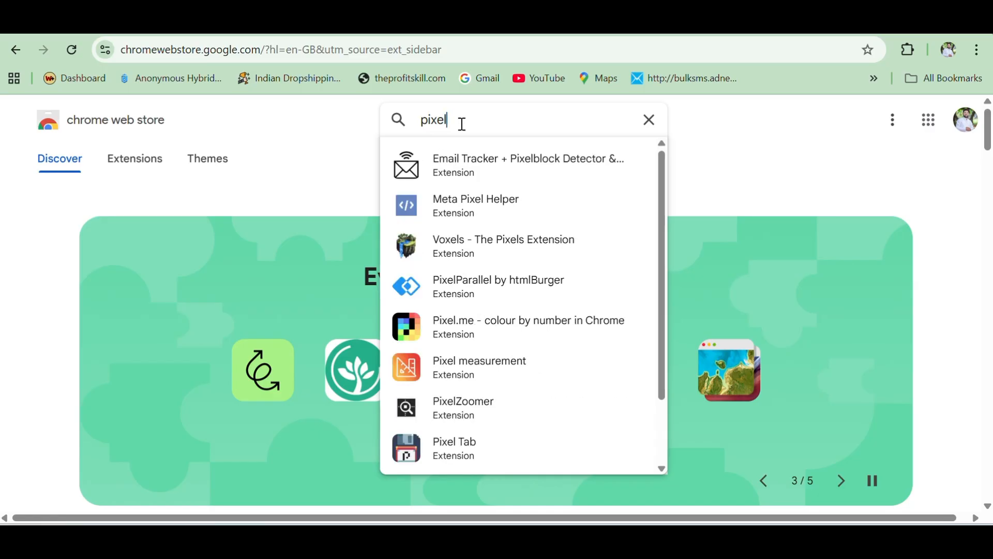
left_click(479, 203)
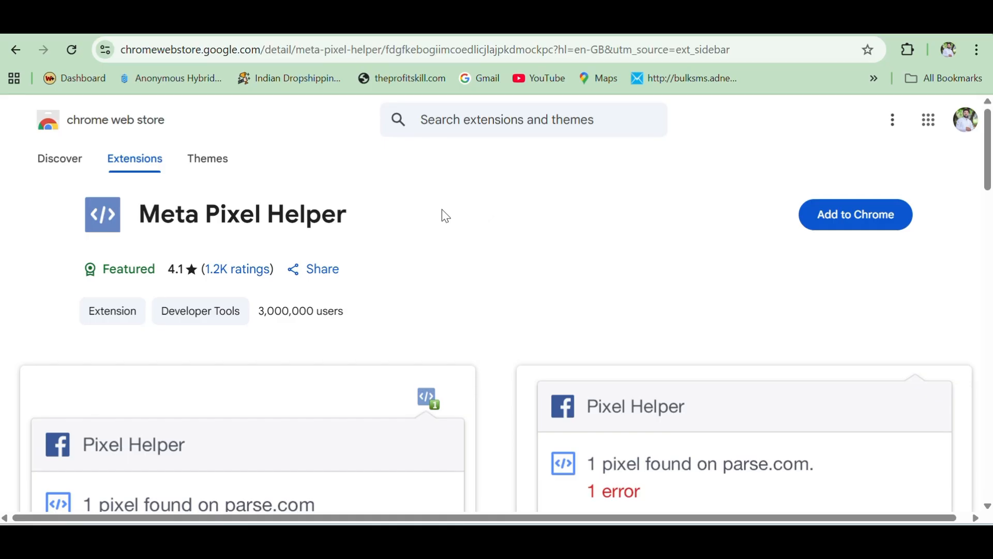
left_click(882, 220)
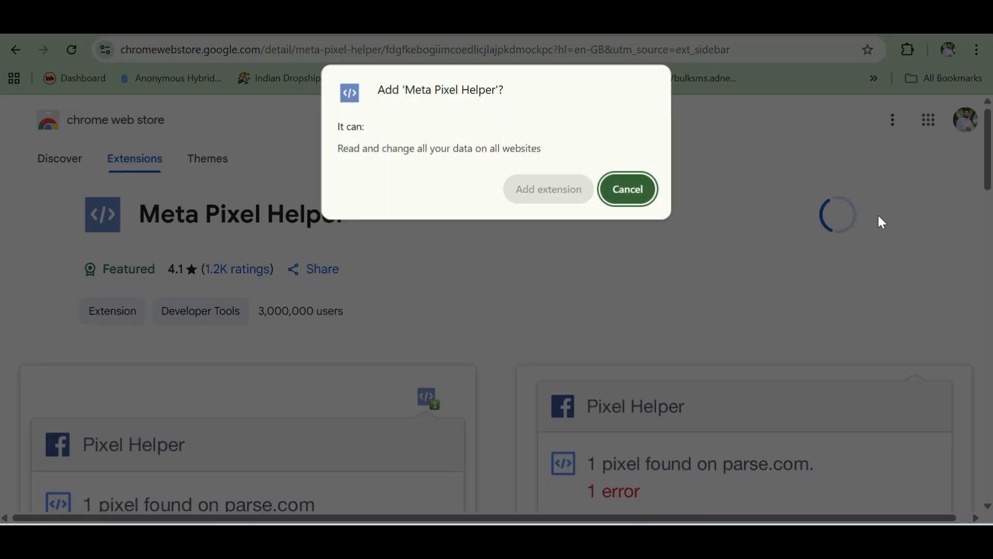
left_click(556, 189)
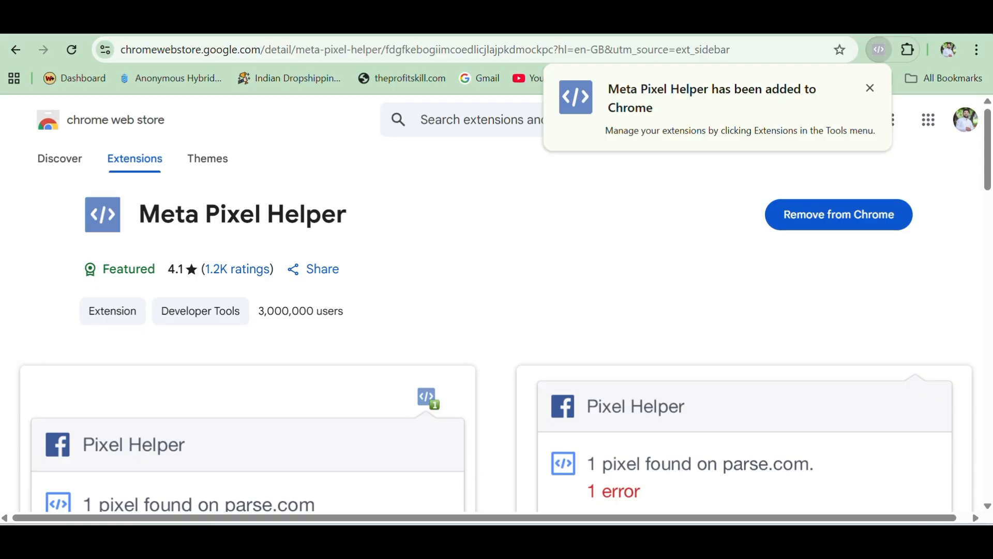
Step: Open the site's home page theprofitskill.com/ in a new browser tab
key("ctrl+t")
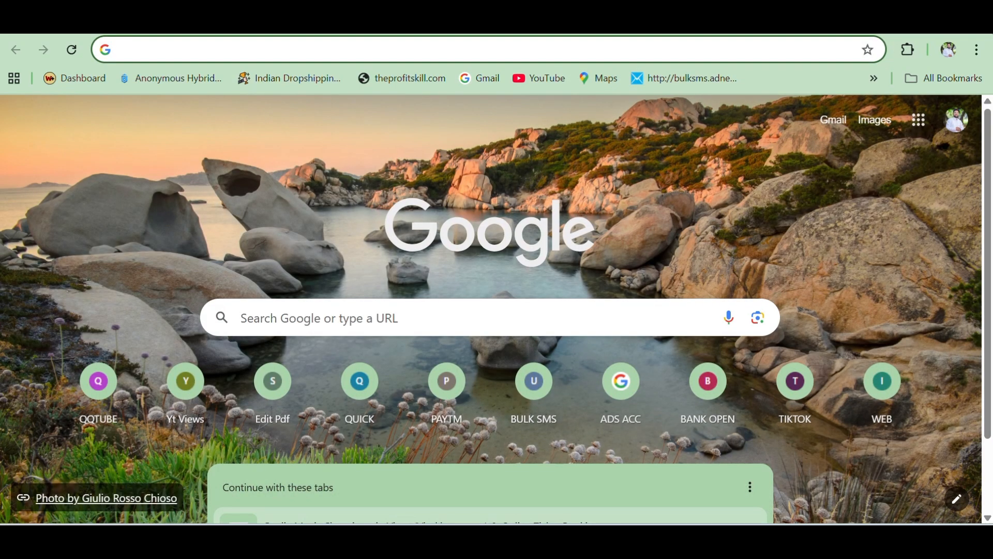
type("the")
key("Right")
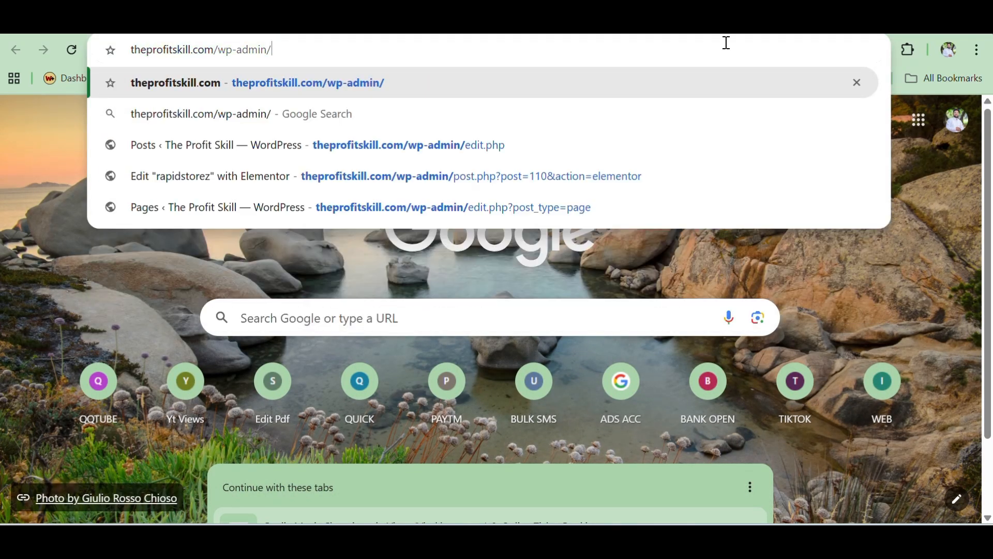
key("BackSpace")
key("BackSpace")
key("BackSpace")
key("BackSpace")
key("BackSpace")
key("BackSpace")
key("BackSpace")
key("BackSpace")
key("BackSpace")
key("BackSpace")
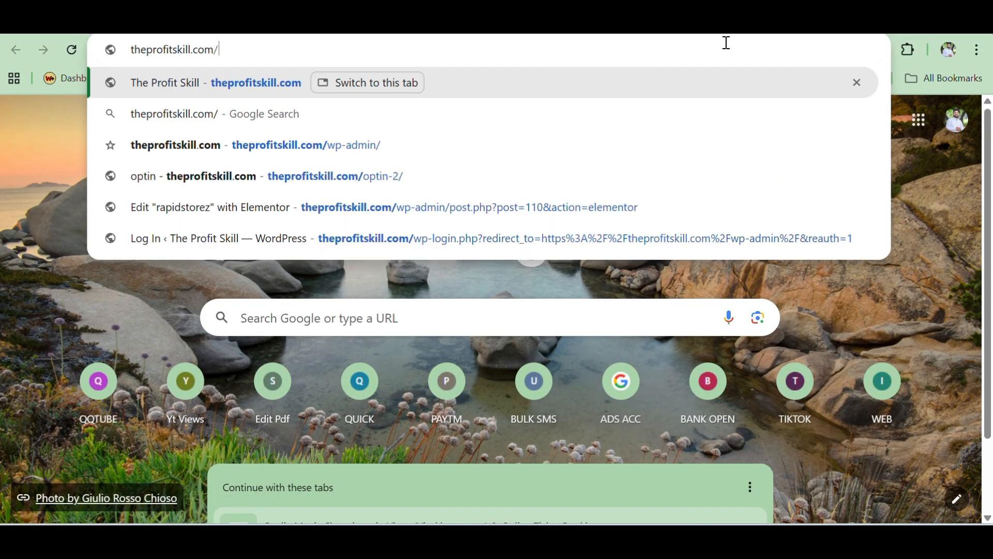
key("Return")
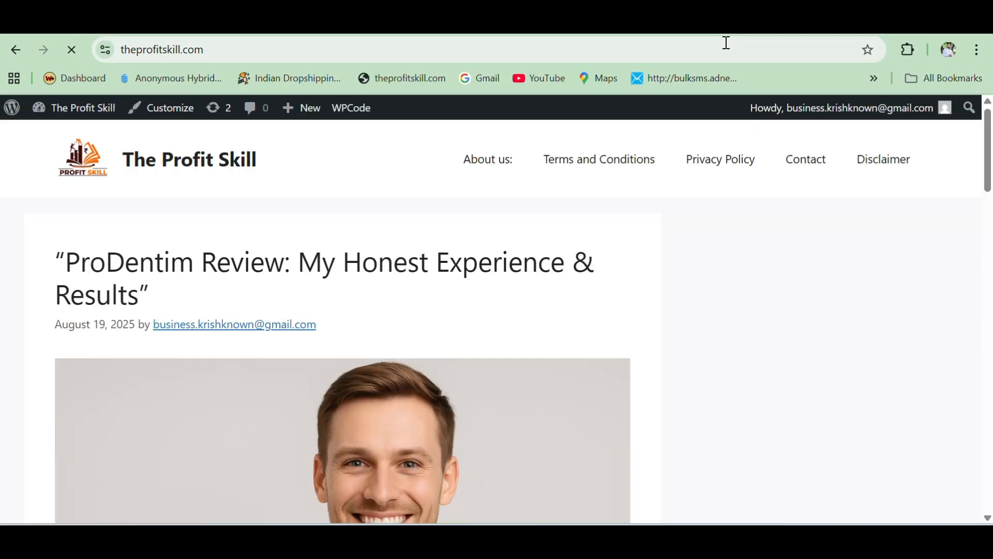
Step: Inspect the pixel on the site with the Meta Pixel Helper extension, then return to Word-pixel's test events in Events Manager
left_click(911, 53)
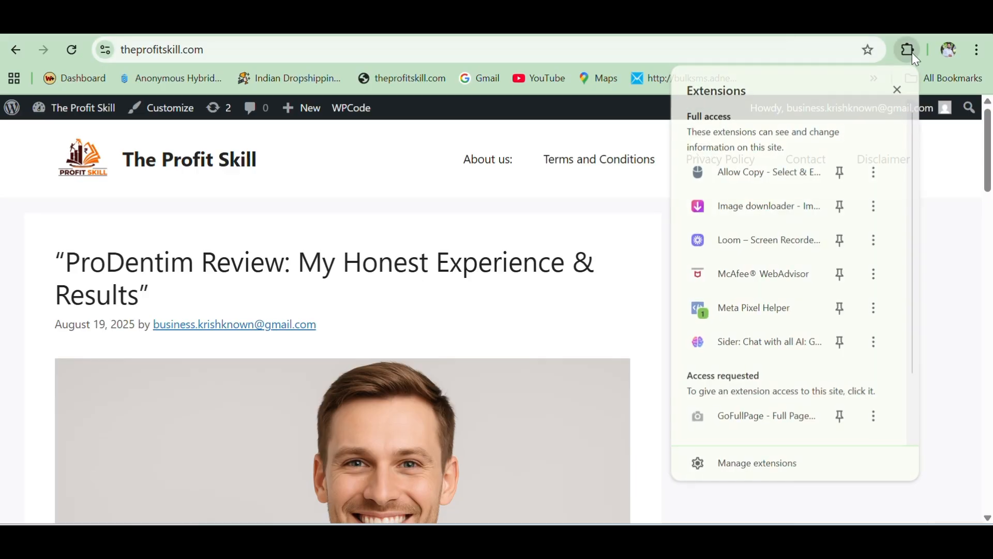
left_click(759, 305)
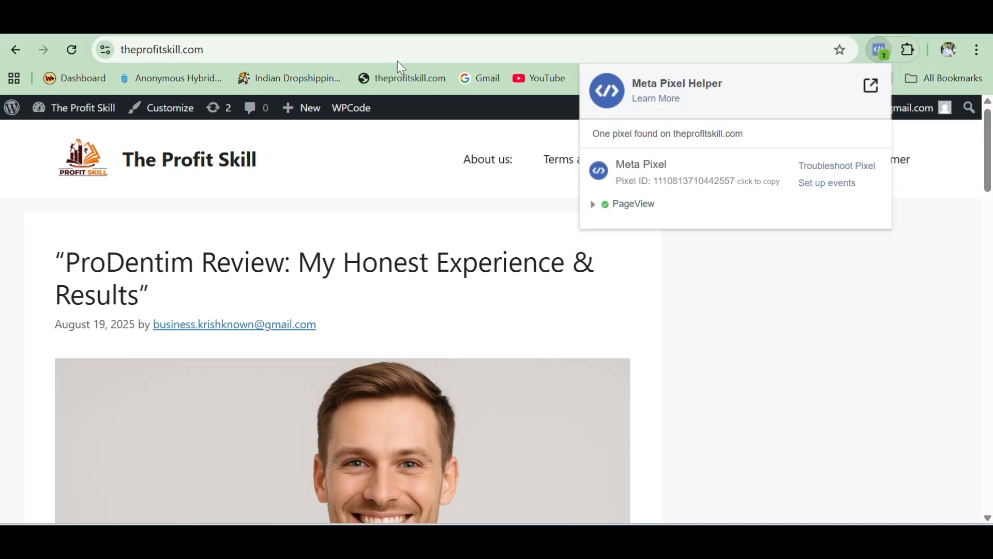
left_click(274, 25)
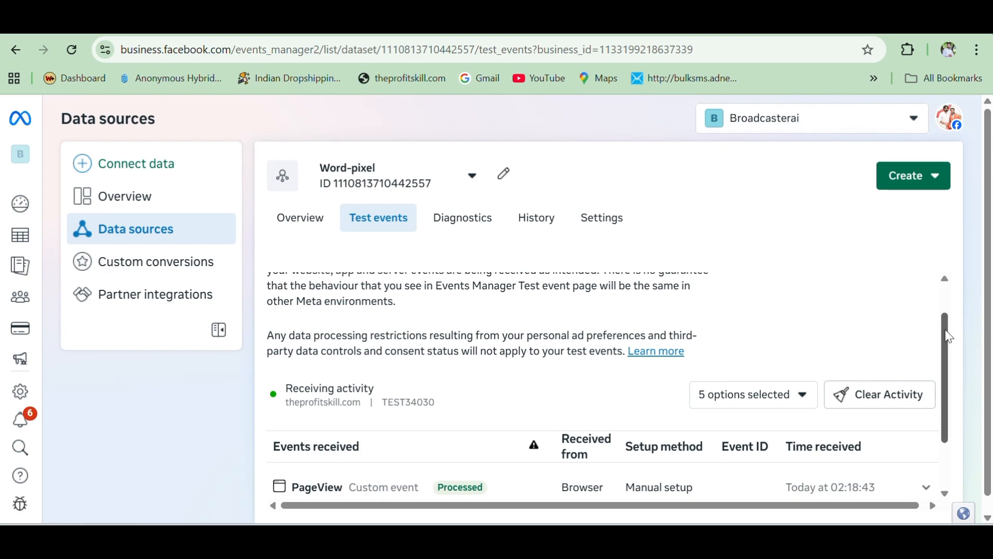
left_click_drag(948, 336, 959, 285)
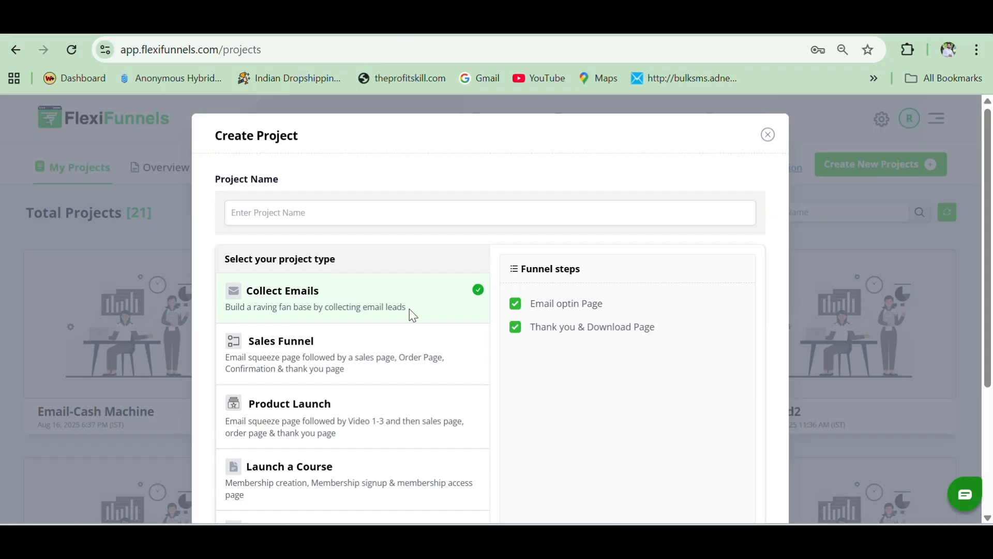
Step: Create a Collect Emails project named meta-pix-test in FlexiFunnels and apply the Online Courses template to its email optin page
left_click(319, 217)
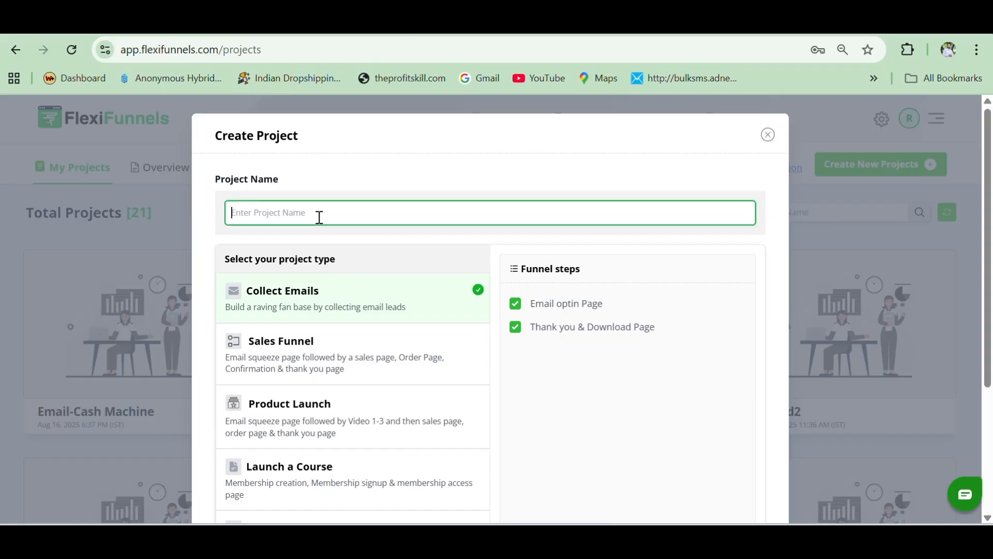
type("meta-pix-test")
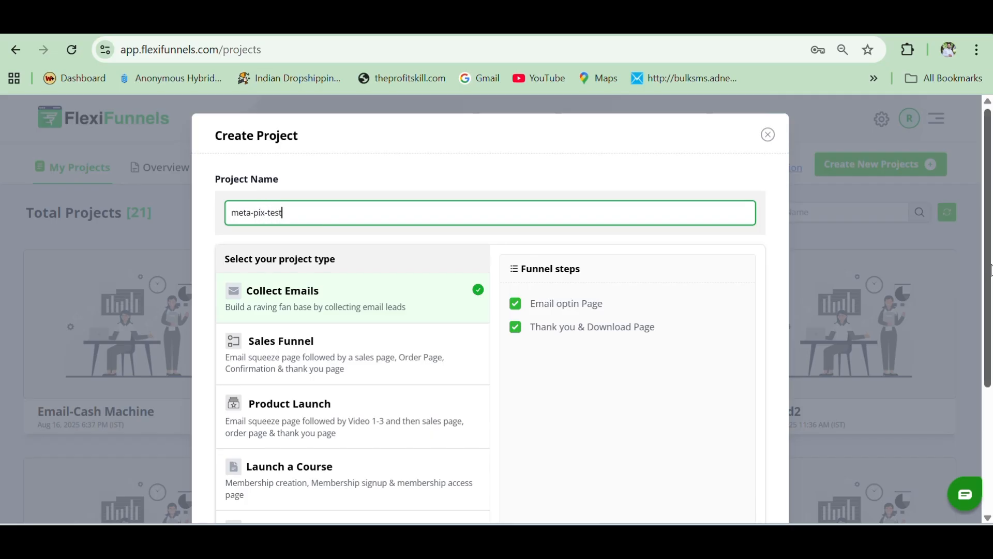
left_click_drag(990, 269, 989, 372)
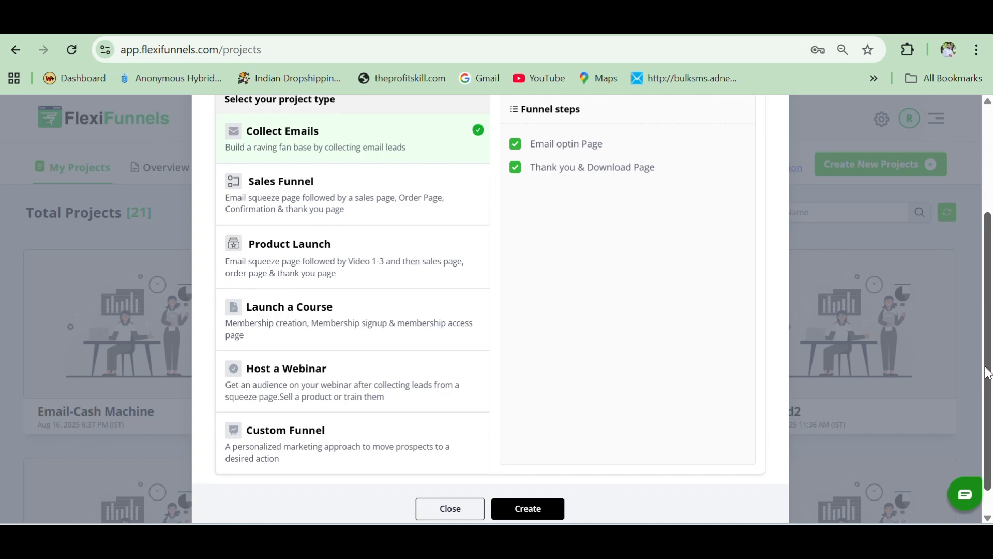
left_click(530, 509)
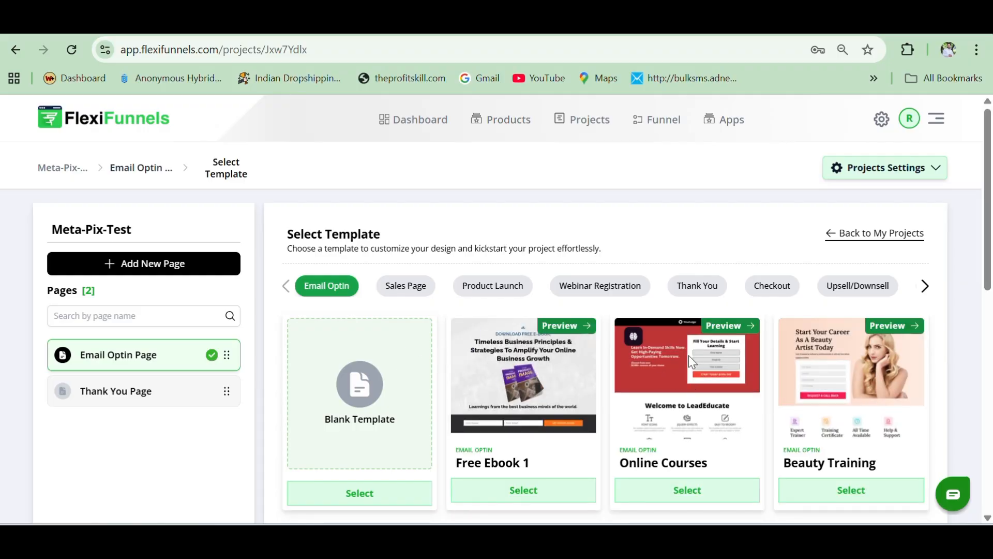
left_click(675, 493)
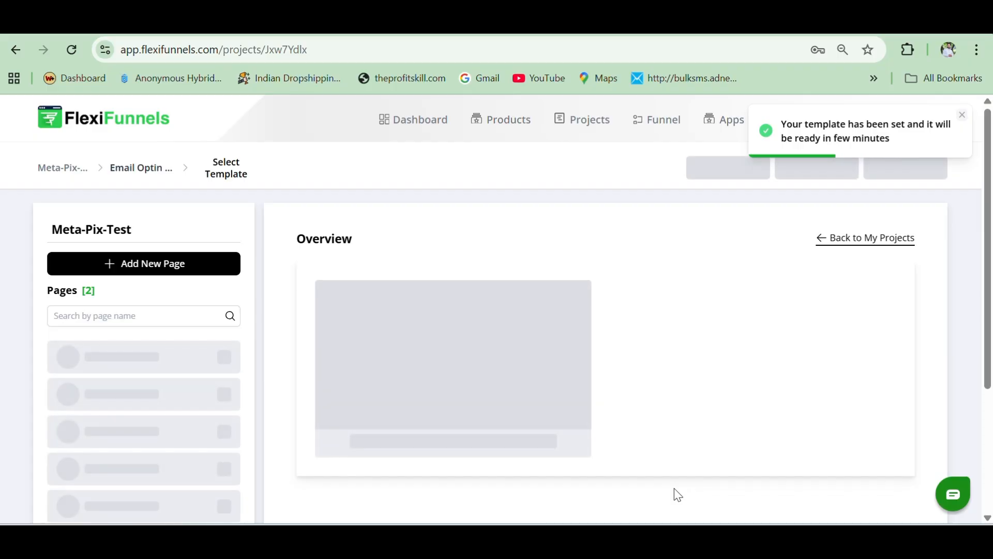
mouse_move(461, 332)
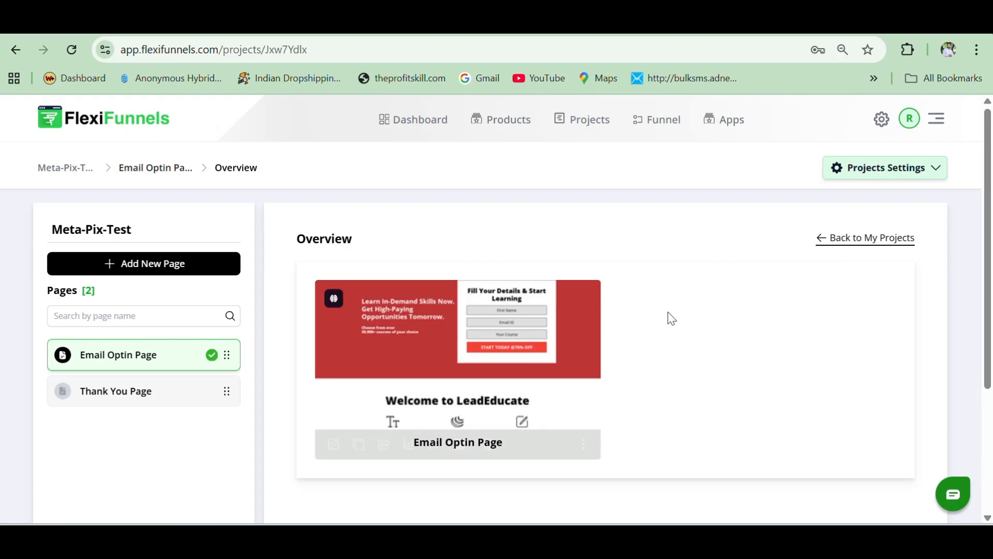
Step: Save krishknown.com as the project's domain in its general settings and switch back to Meta Events Manager
left_click(879, 169)
left_click(867, 205)
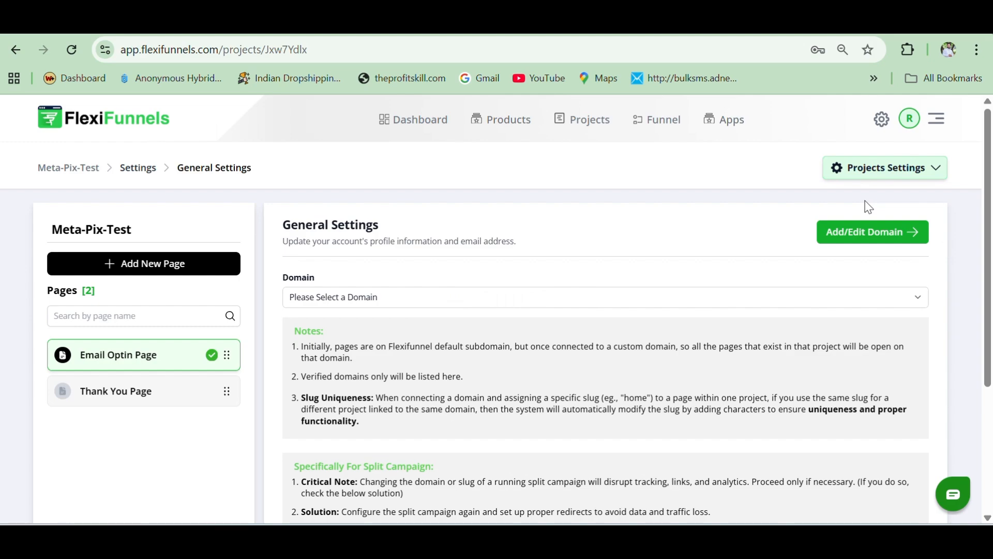
left_click(381, 304)
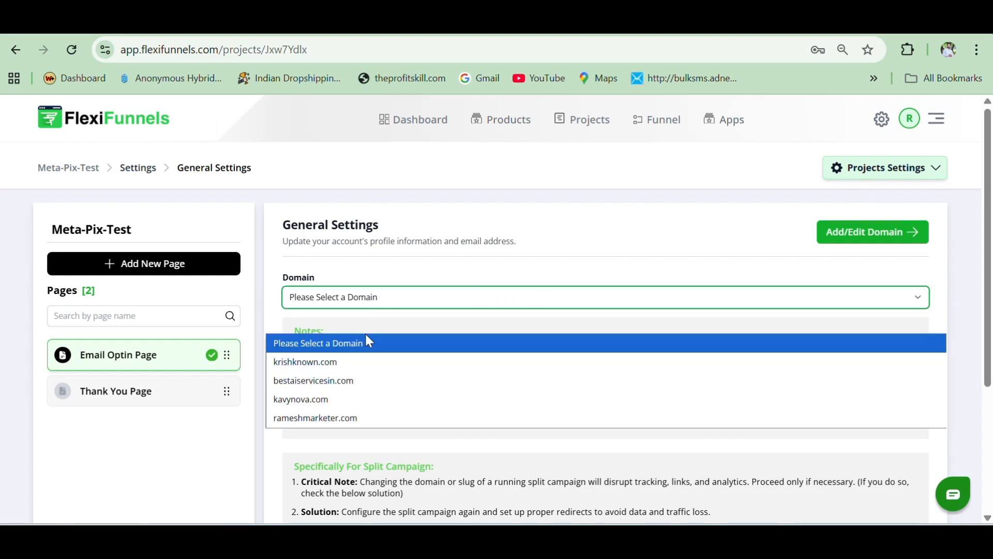
left_click(342, 365)
scroll(961, 436, "down", 4)
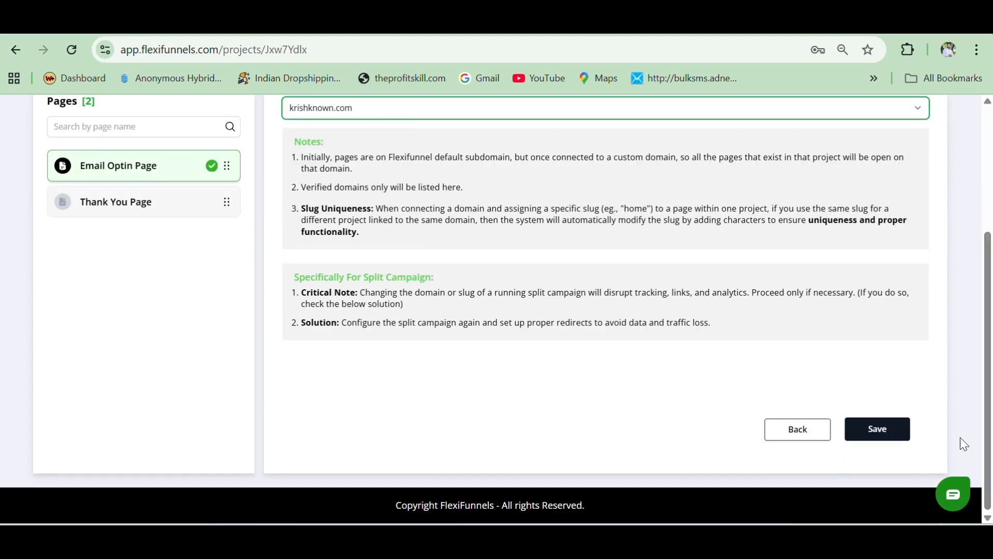
left_click(895, 429)
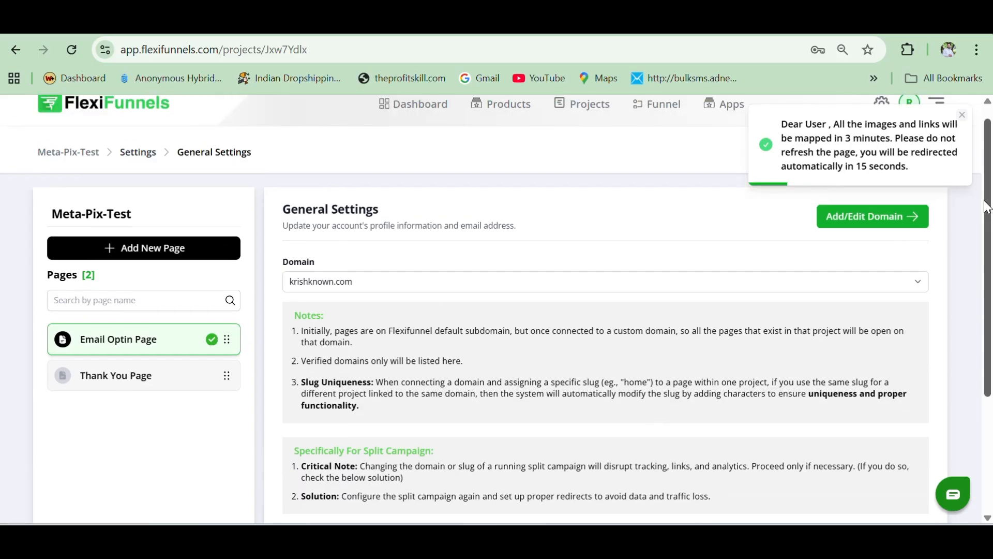
key("ctrl+Tab")
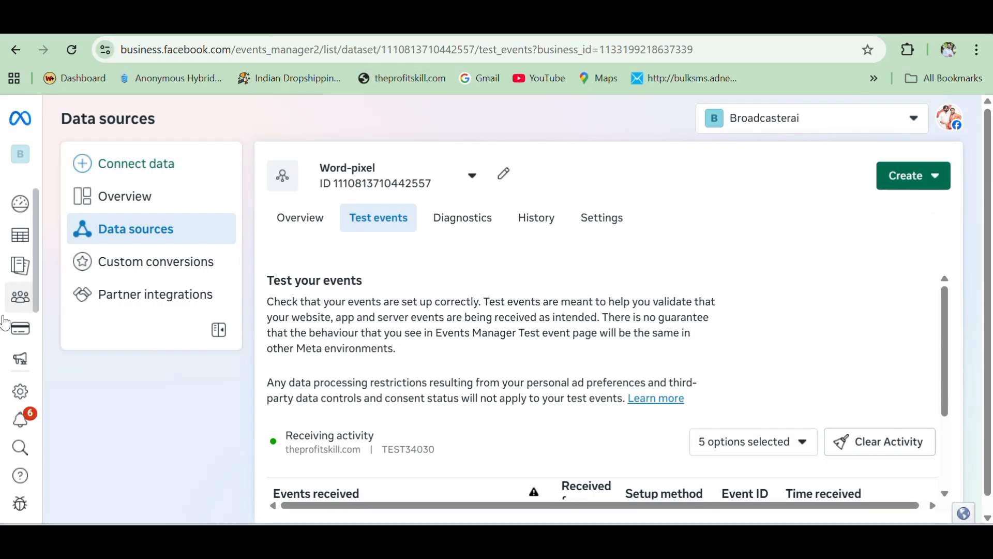
left_click(123, 166)
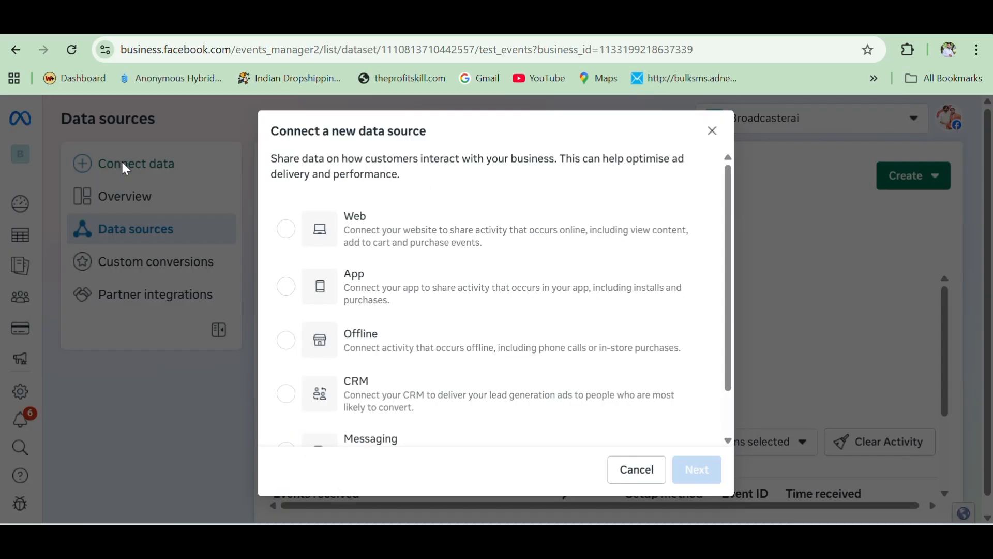
left_click(294, 235)
left_click(693, 469)
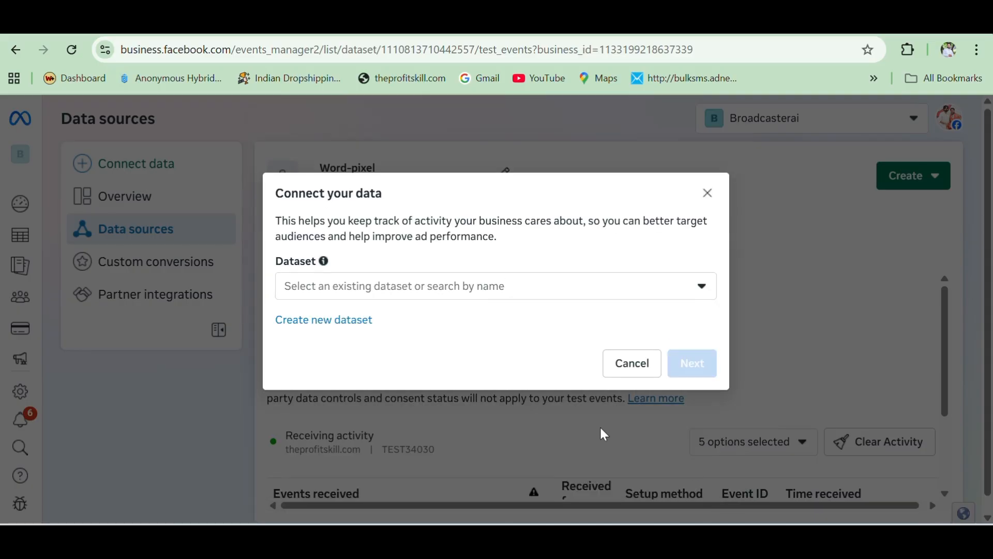
left_click(413, 290)
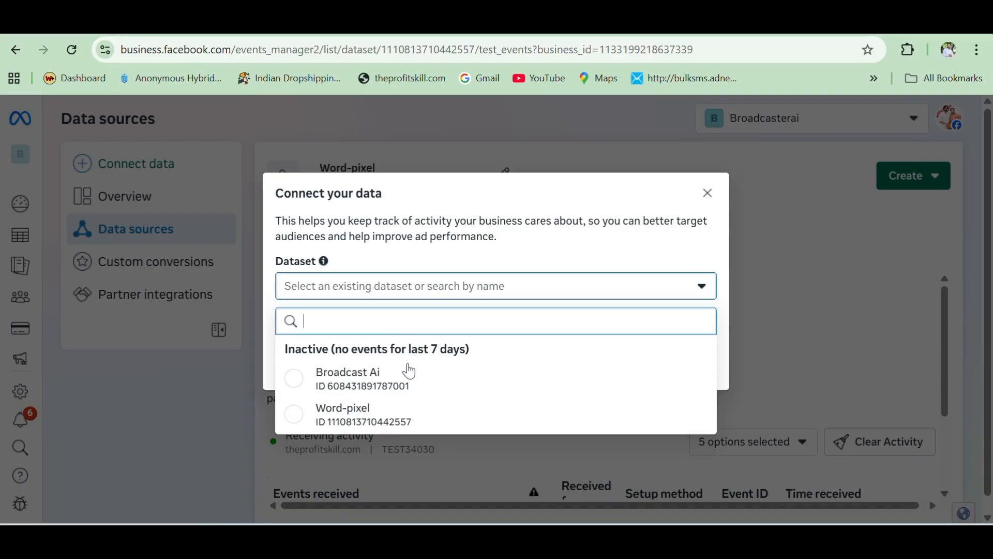
left_click(809, 293)
left_click(809, 293)
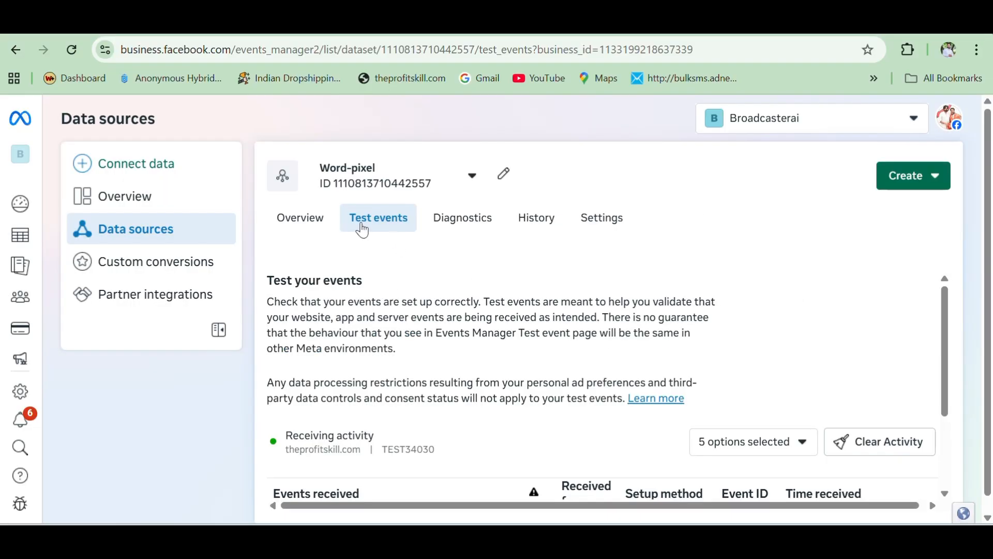
Step: Connect a new Web data source by creating a dataset named flex-meta-pixcel
left_click(138, 171)
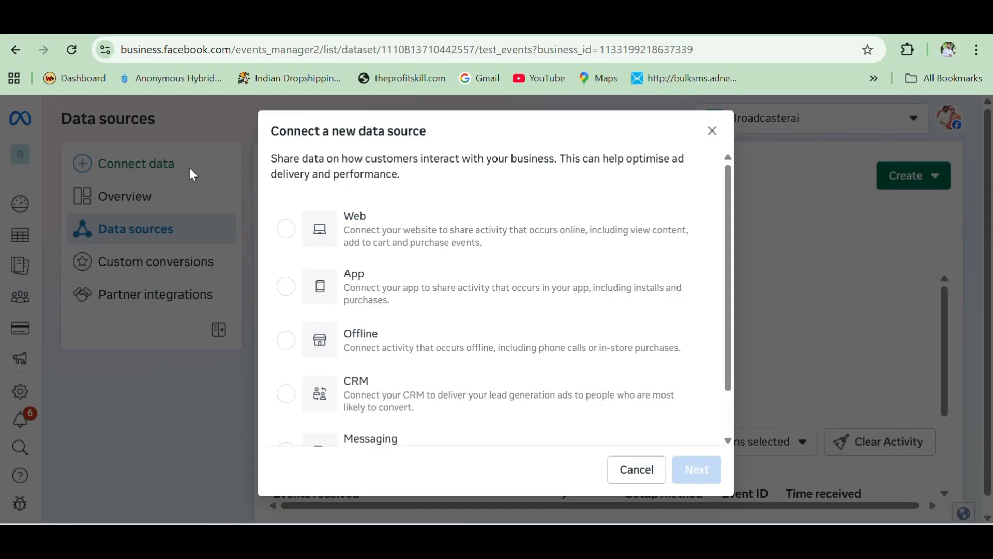
left_click(286, 228)
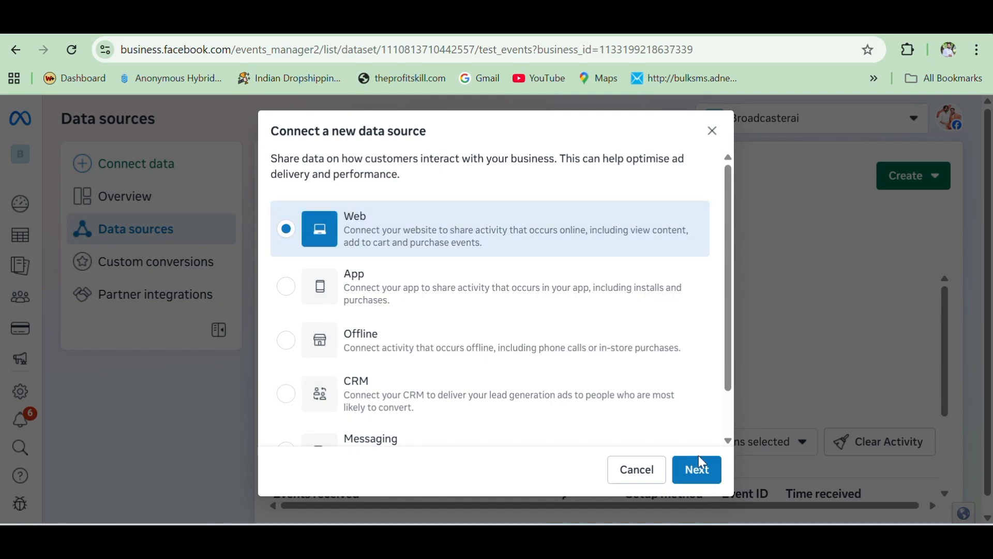
left_click(703, 467)
left_click(322, 324)
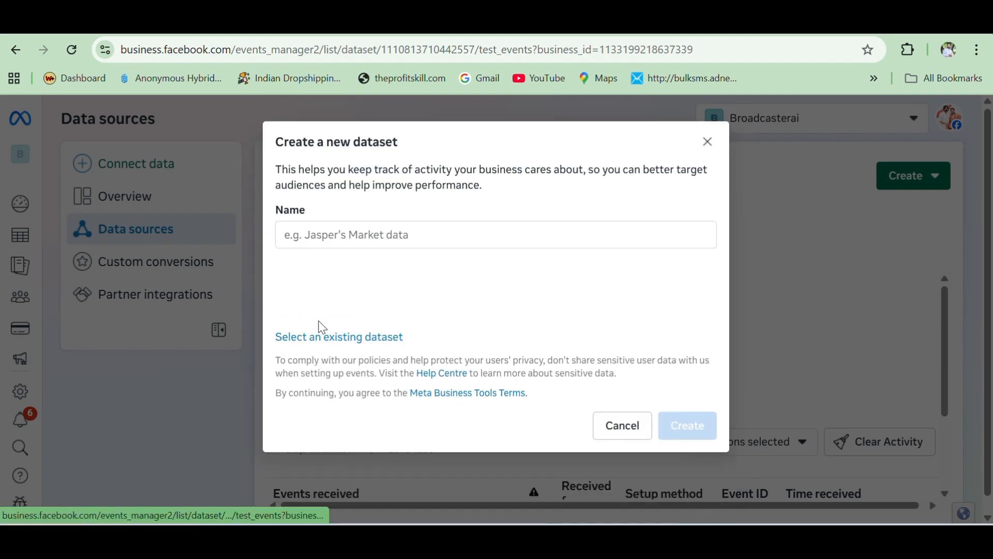
left_click(348, 272)
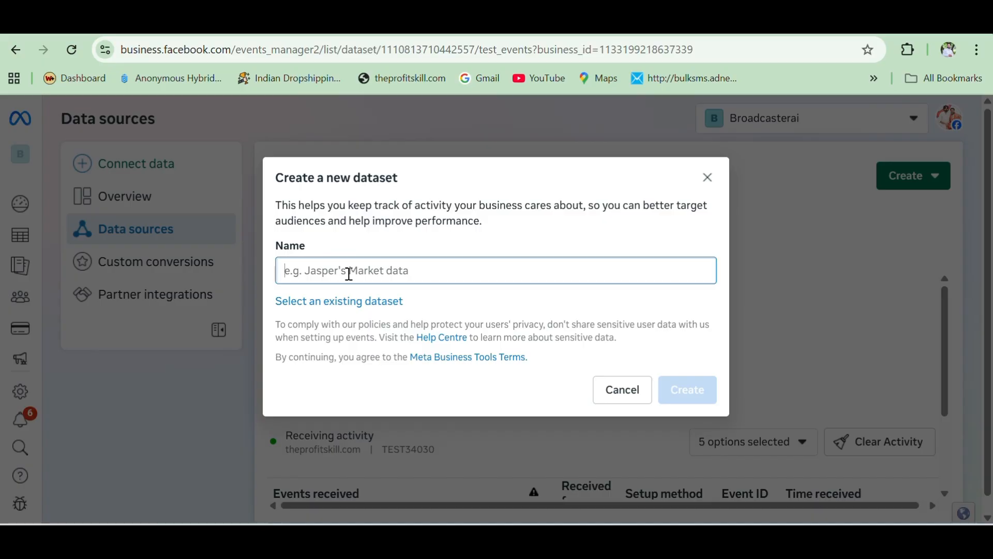
type("flex-meta-pixcel")
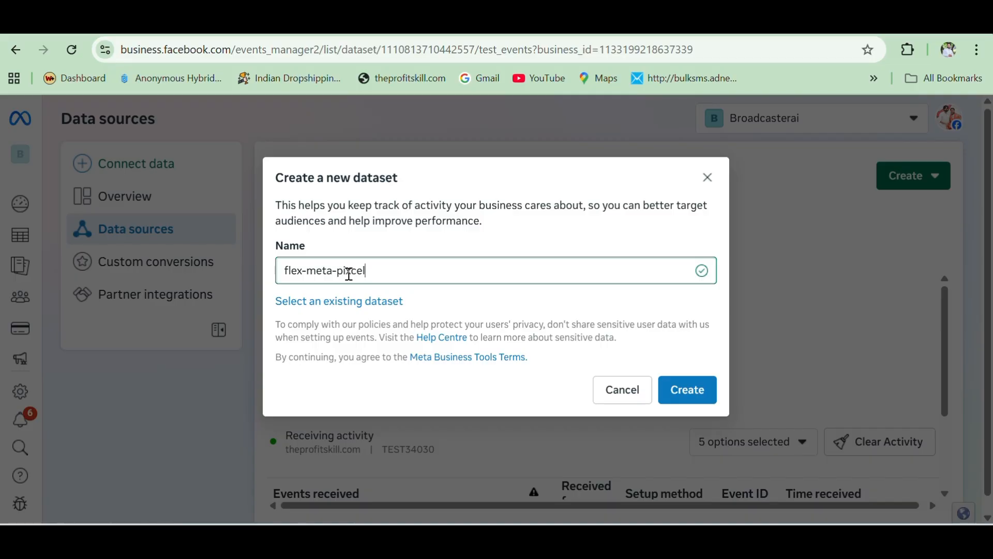
left_click(689, 393)
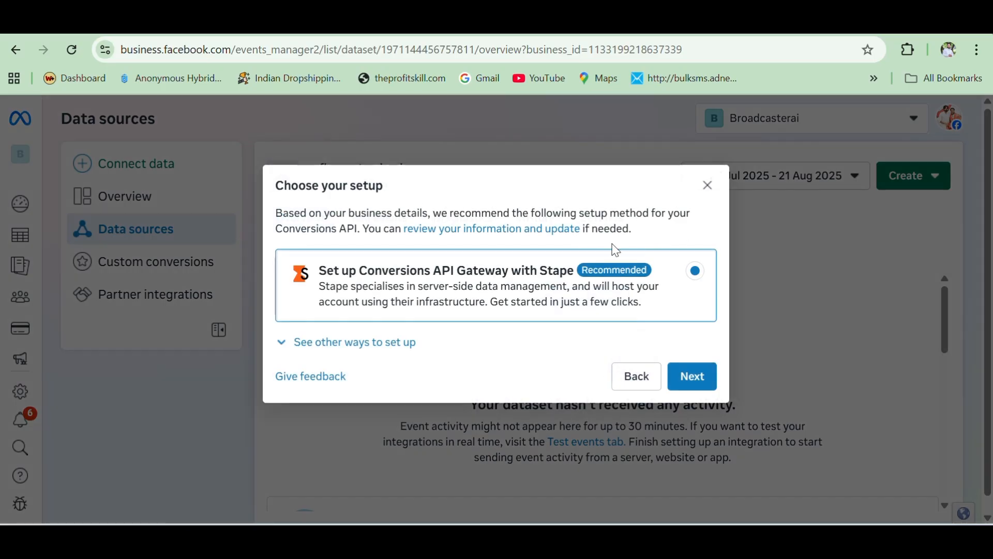
Step: Choose manual setup with Meta pixel only for the new dataset and copy the pixel base code
left_click(327, 343)
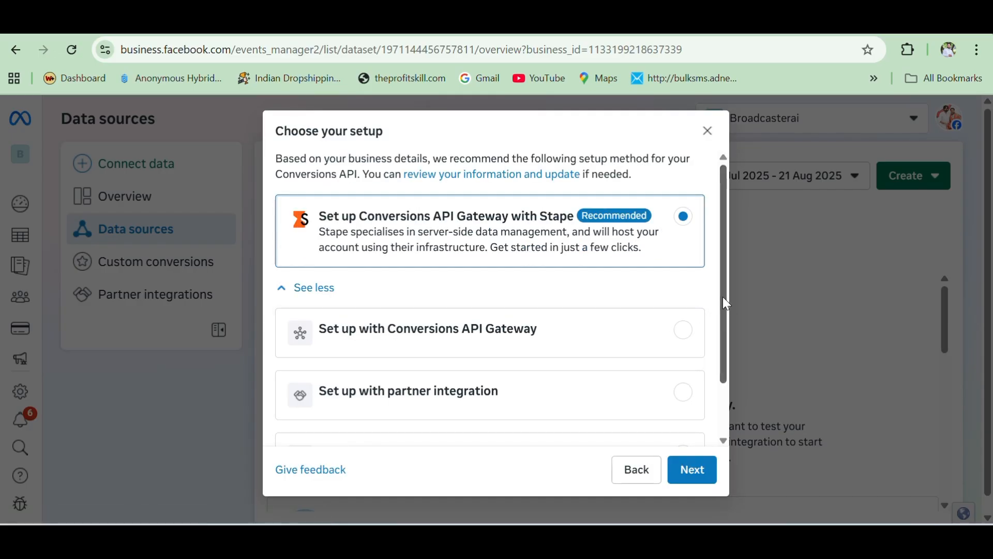
scroll(726, 304, "down", 2)
left_click(414, 405)
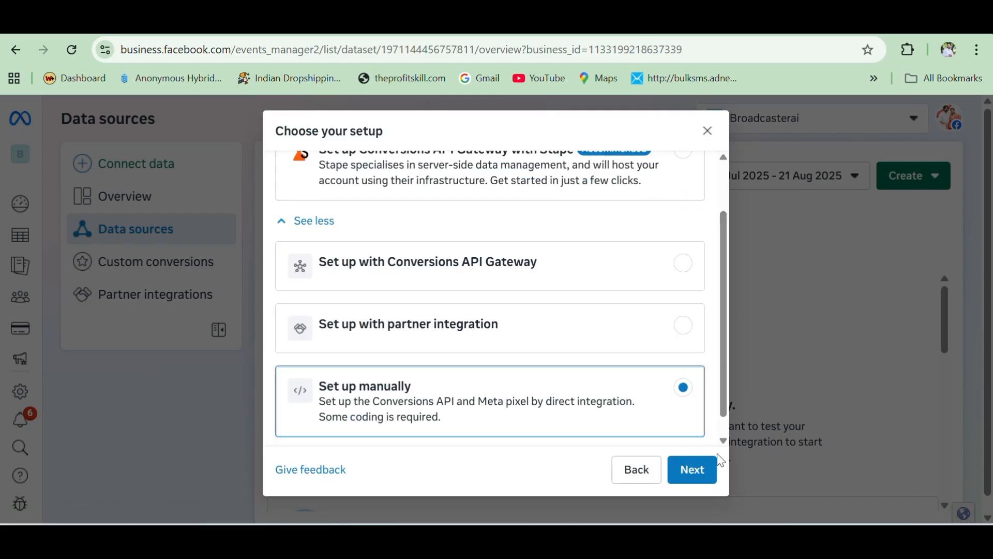
left_click(700, 469)
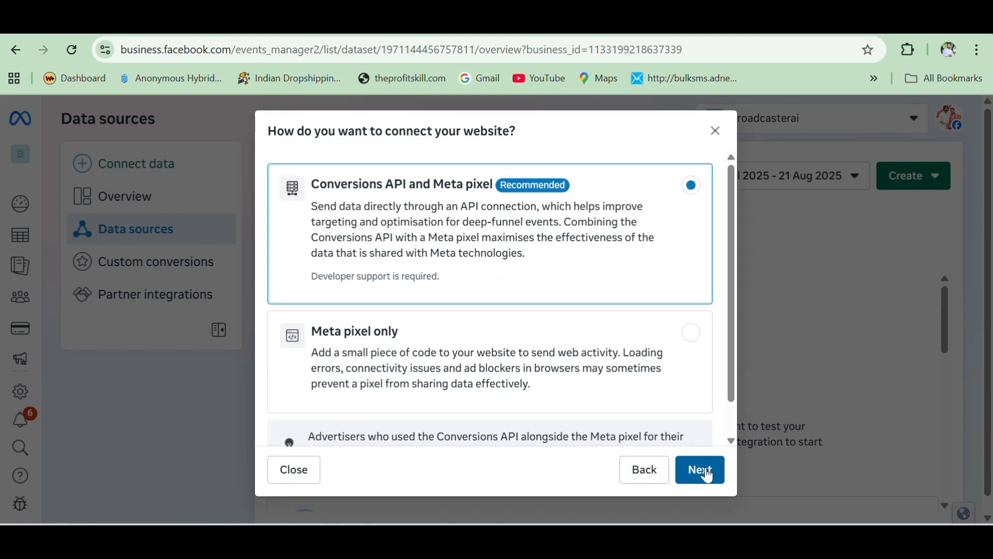
left_click(613, 368)
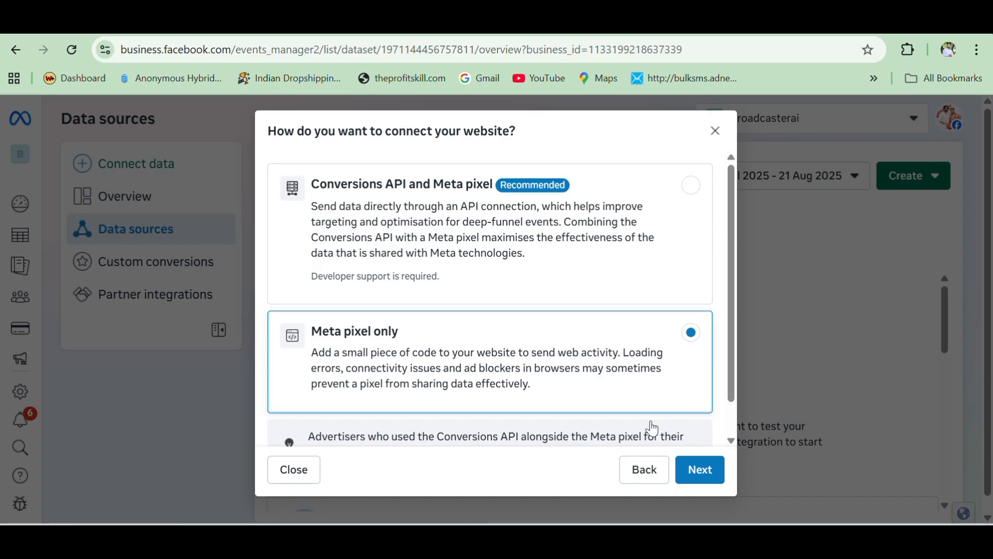
left_click(710, 471)
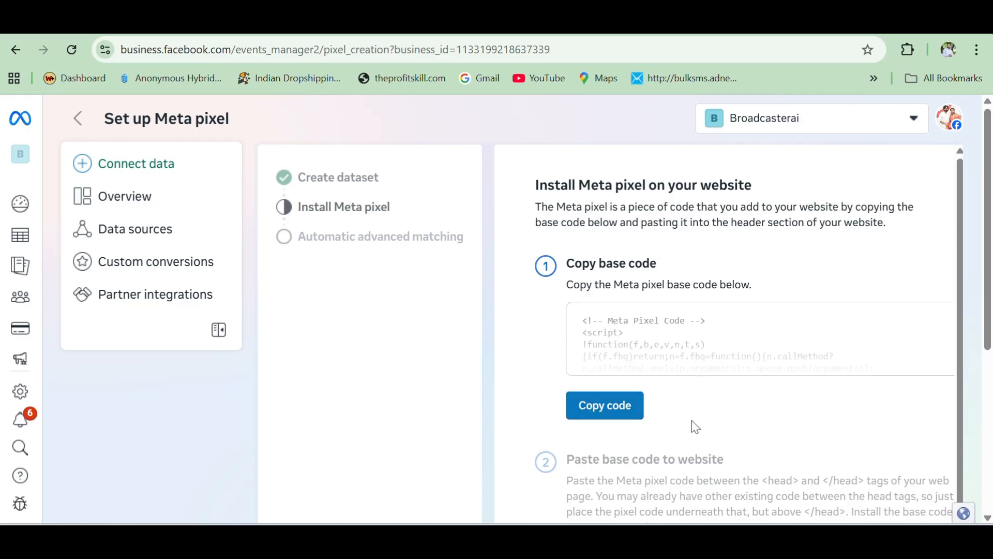
left_click(615, 412)
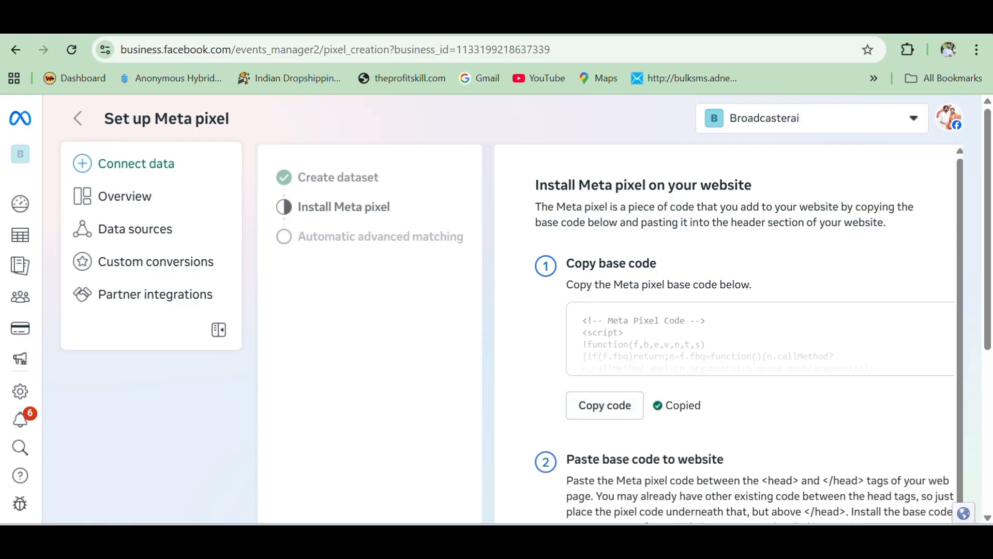
Step: Switch to FlexiFunnels, paste the Meta pixel base code into the head section of the project's general code, and save the update
left_click(363, 20)
mouse_move(360, 382)
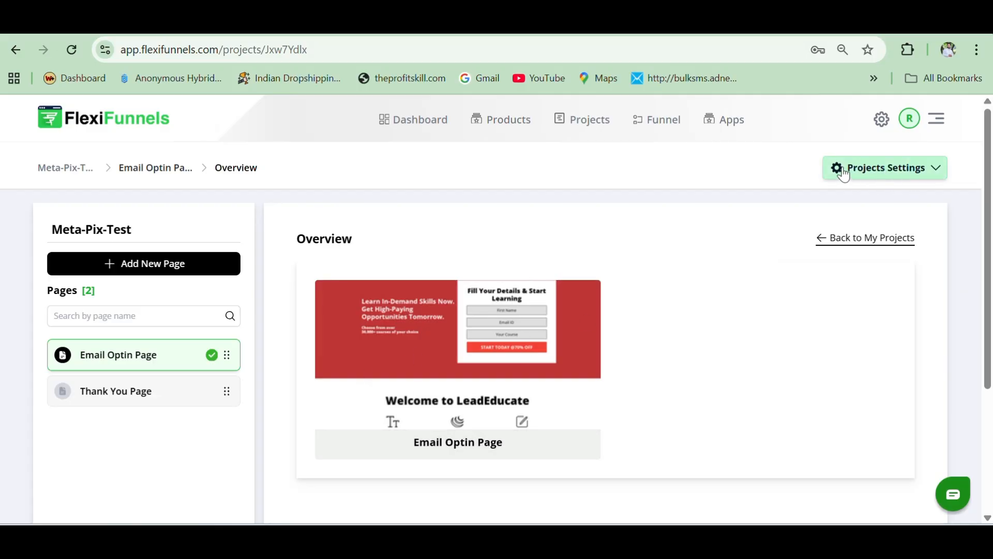
left_click(883, 167)
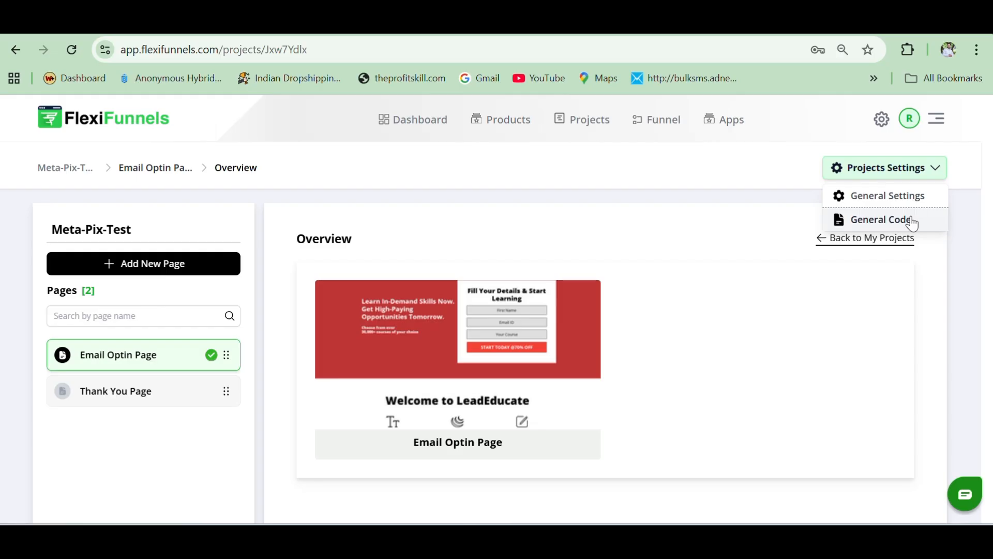
left_click(890, 221)
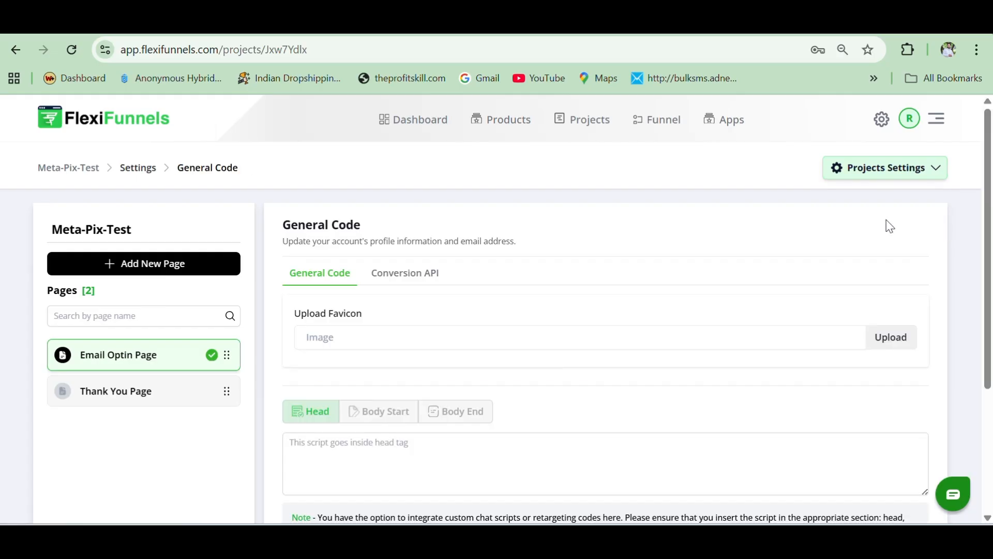
scroll(569, 311, "down", 3)
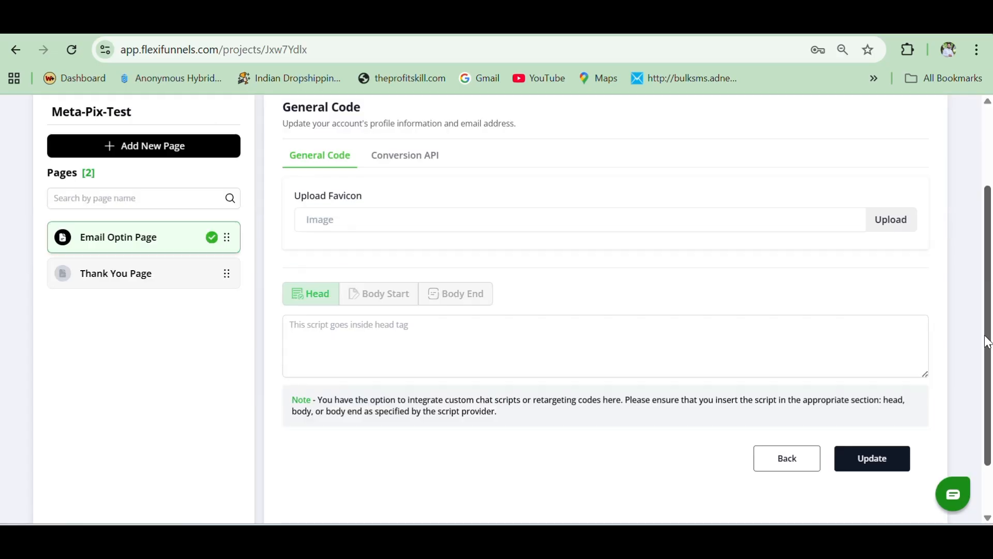
left_click(357, 346)
key("ctrl+v")
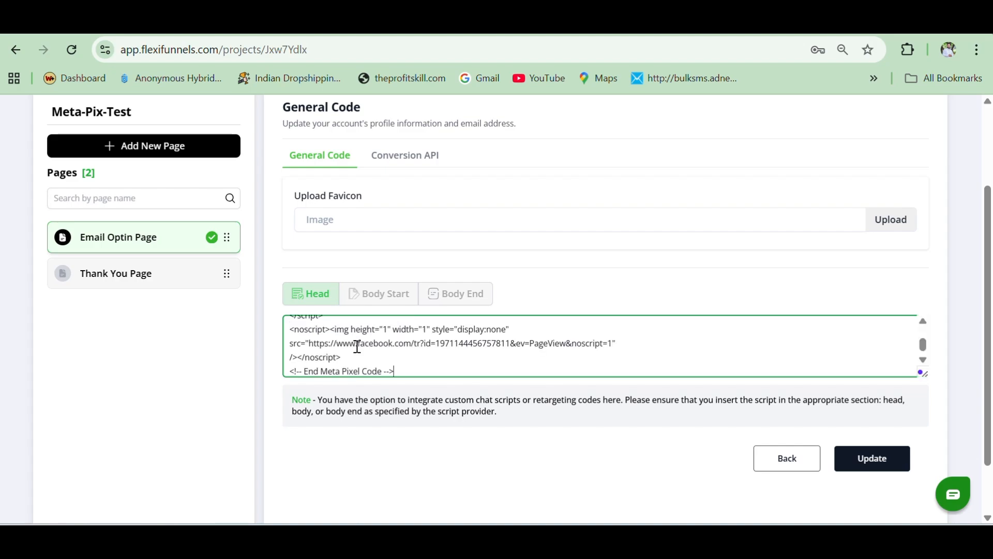
left_click(862, 463)
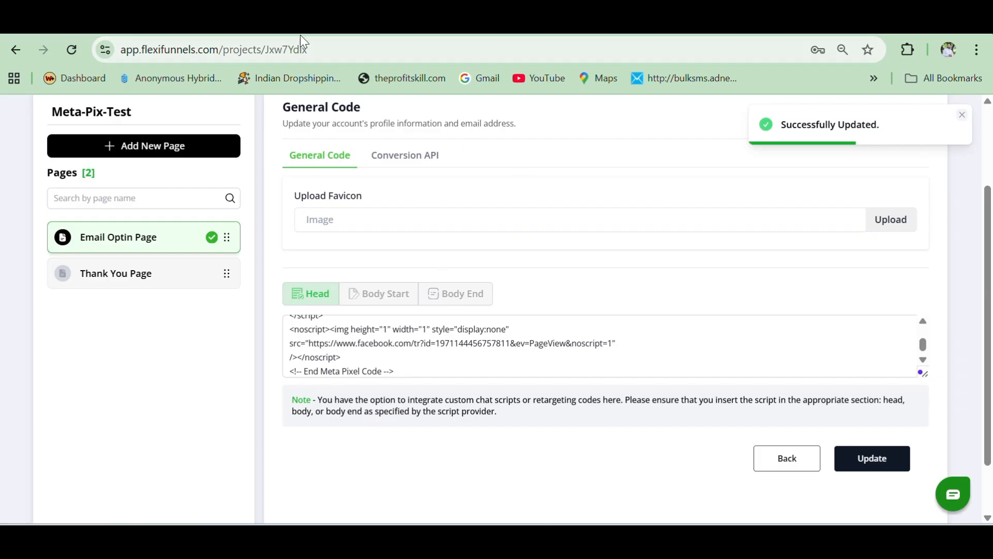
Step: Return to Meta Events Manager, continue past the base code installation, turn on automatic advanced matching, and finish the pixel setup
left_click(288, 22)
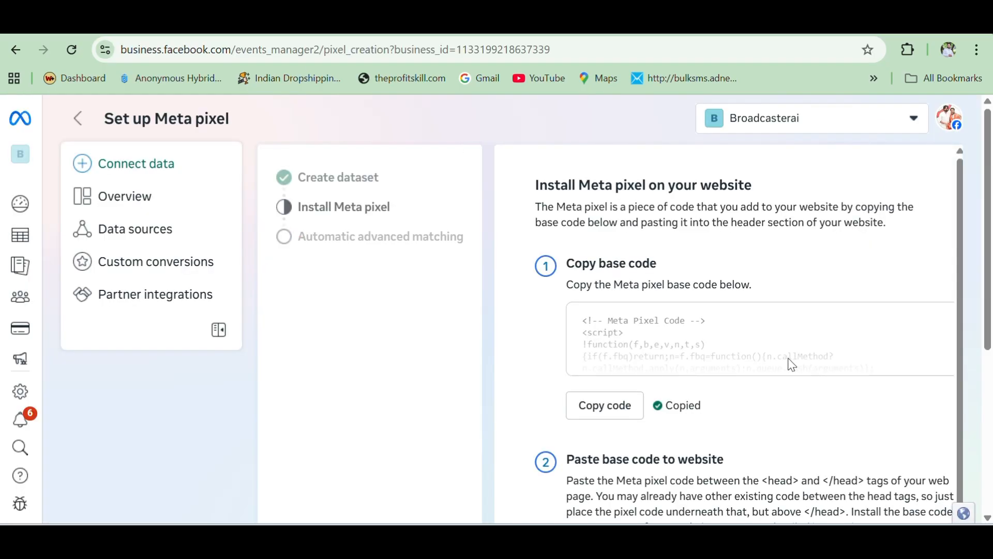
left_click_drag(983, 323, 987, 454)
scroll(987, 454, "down", 1)
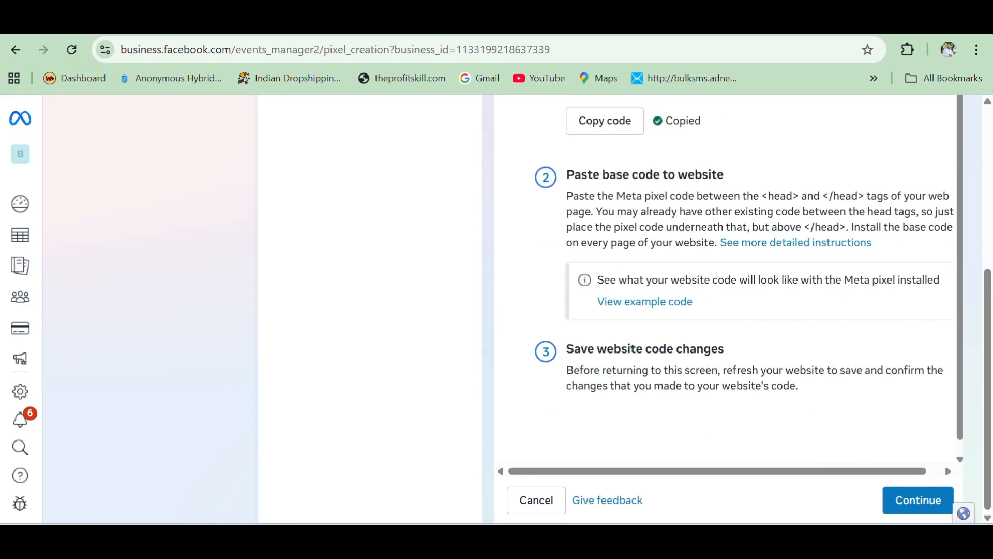
left_click(920, 505)
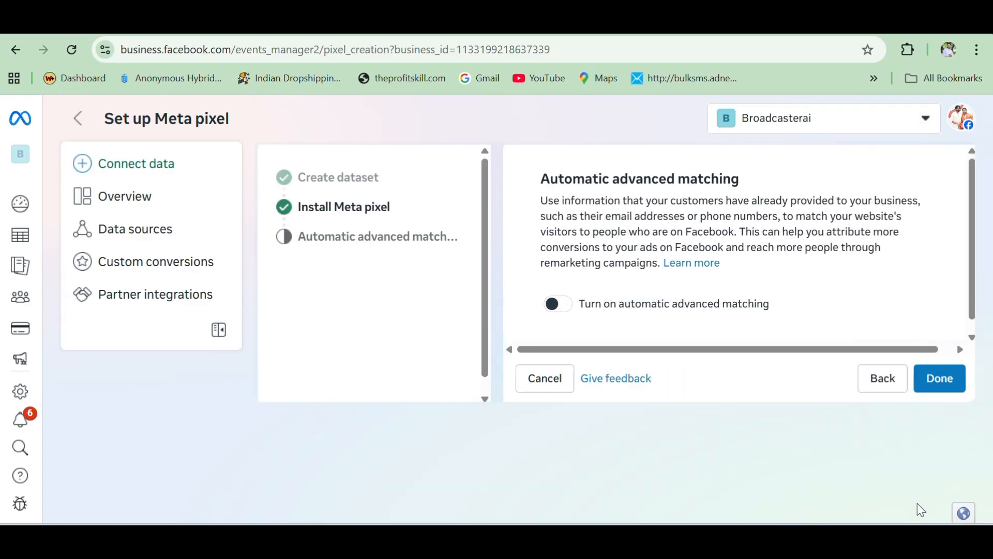
left_click(557, 305)
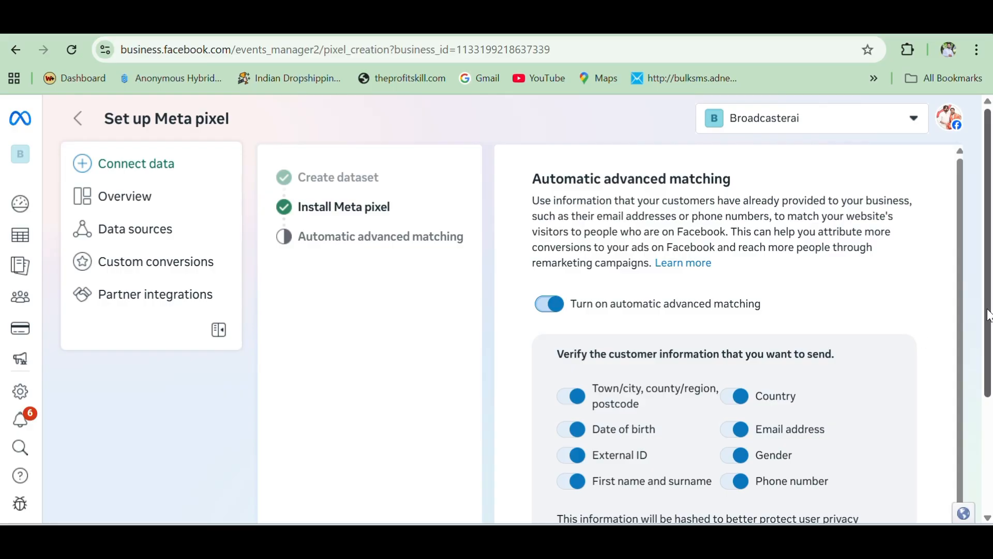
left_click_drag(989, 317, 989, 424)
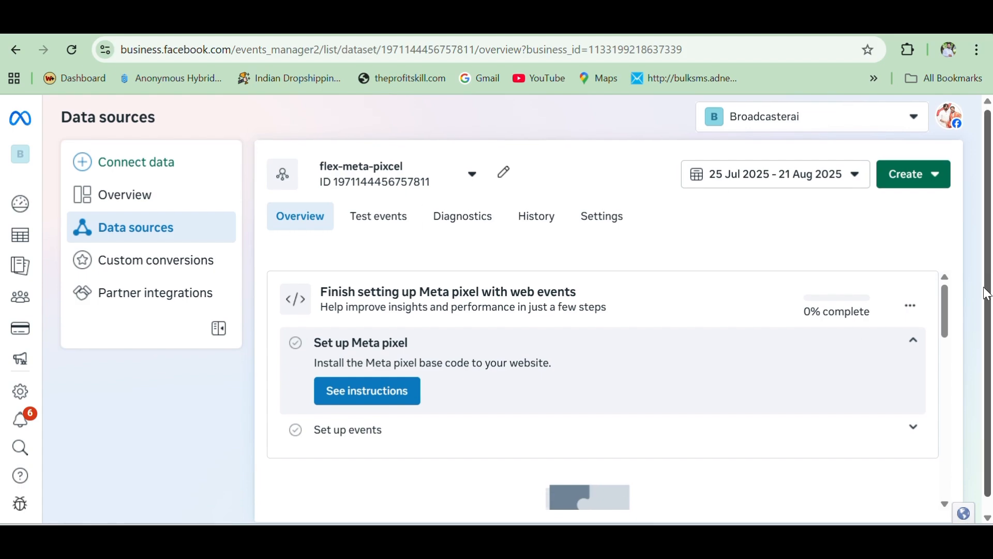
Step: Open the test events for flex-meta-pixcel and expand the check of the website's events to its website URL entry
left_click_drag(985, 288, 988, 375)
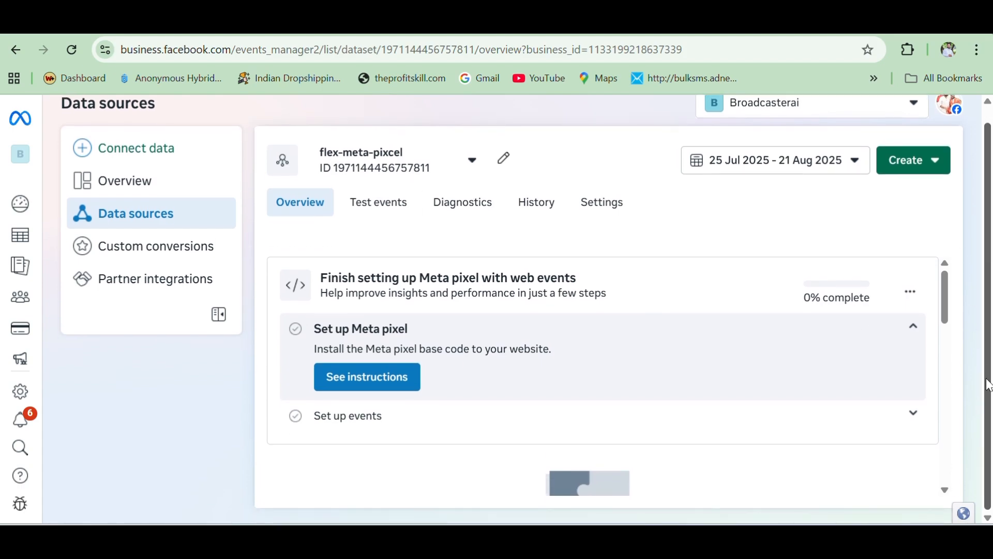
left_click(379, 204)
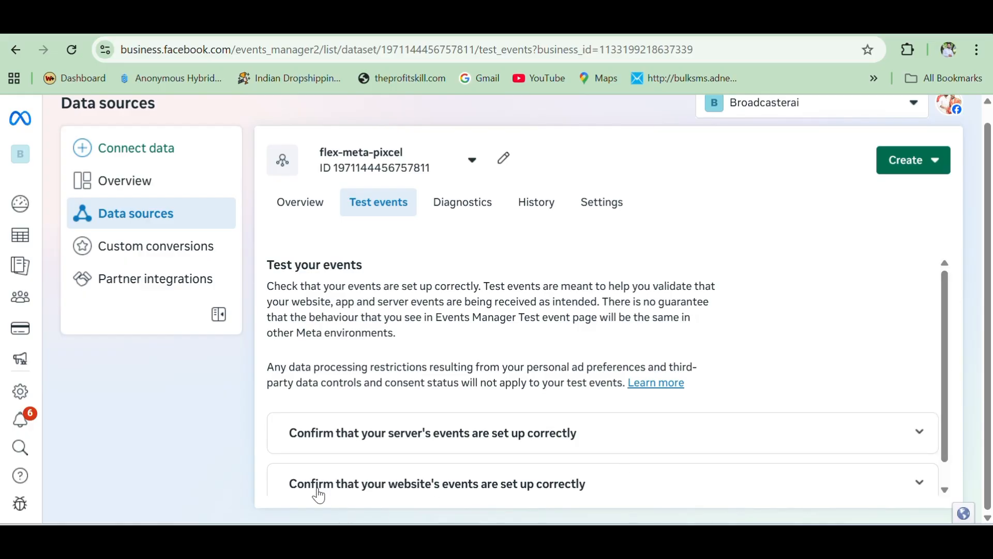
left_click(554, 498)
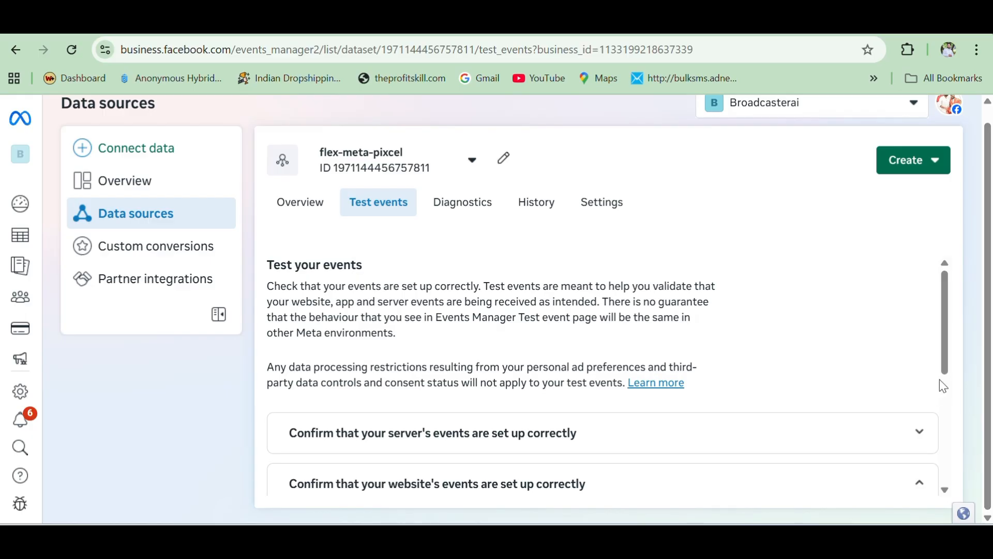
left_click_drag(943, 352, 957, 458)
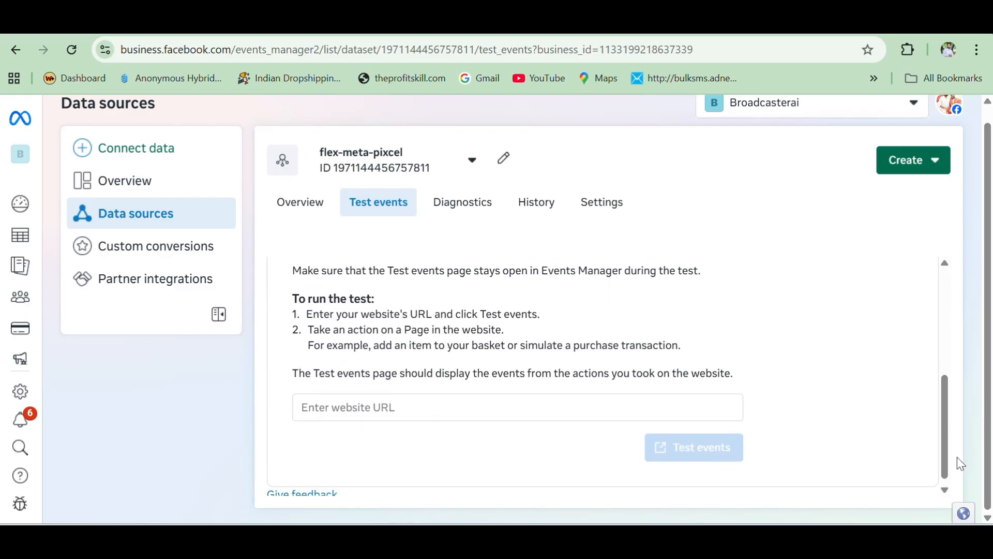
left_click(338, 414)
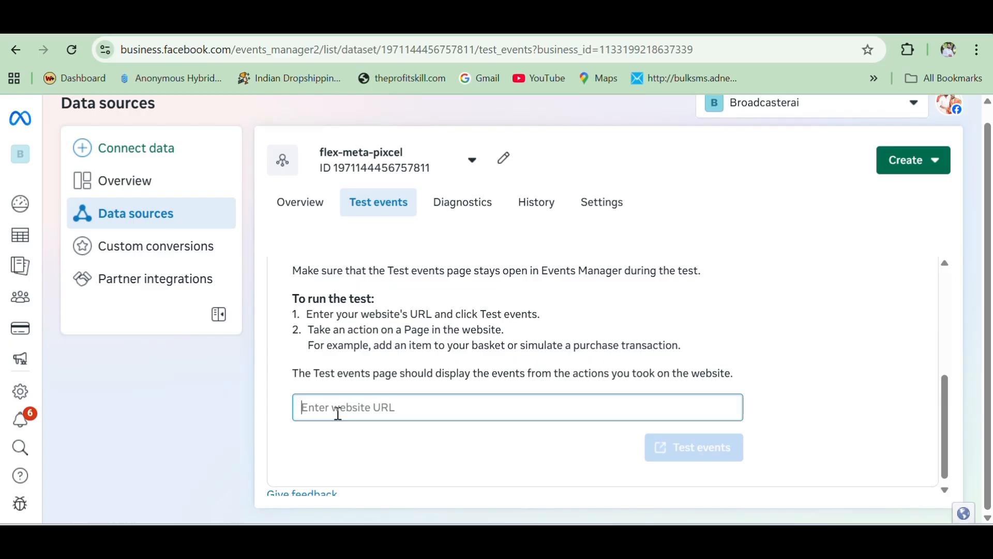
Step: Switch to FlexiFunnels, open the Email Optin Page's live URL, and copy its web address
left_click(78, 22)
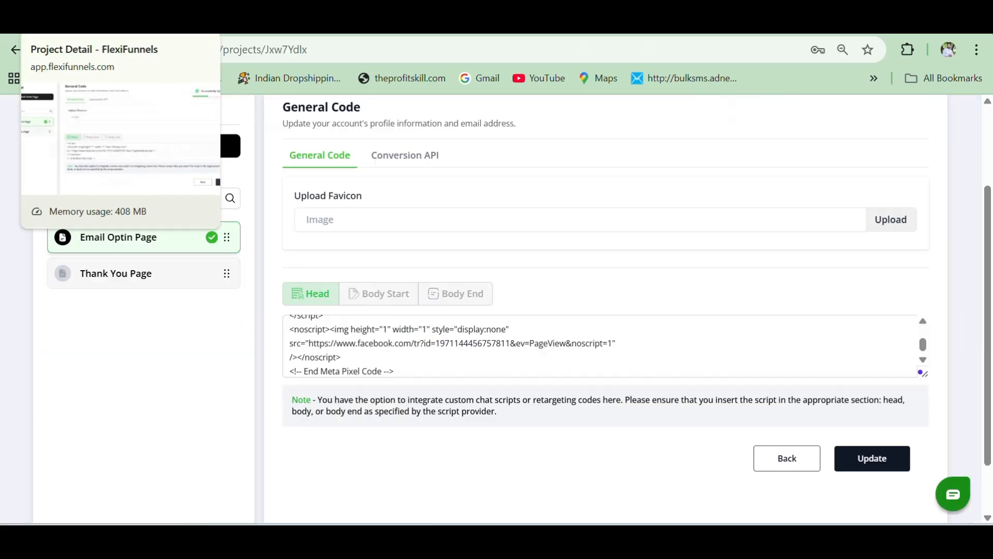
left_click(94, 247)
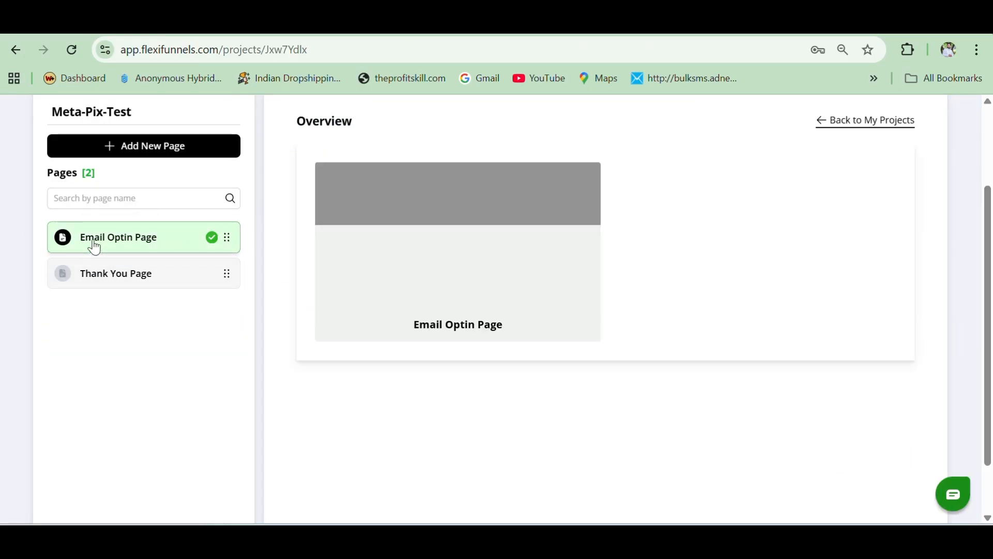
mouse_move(374, 325)
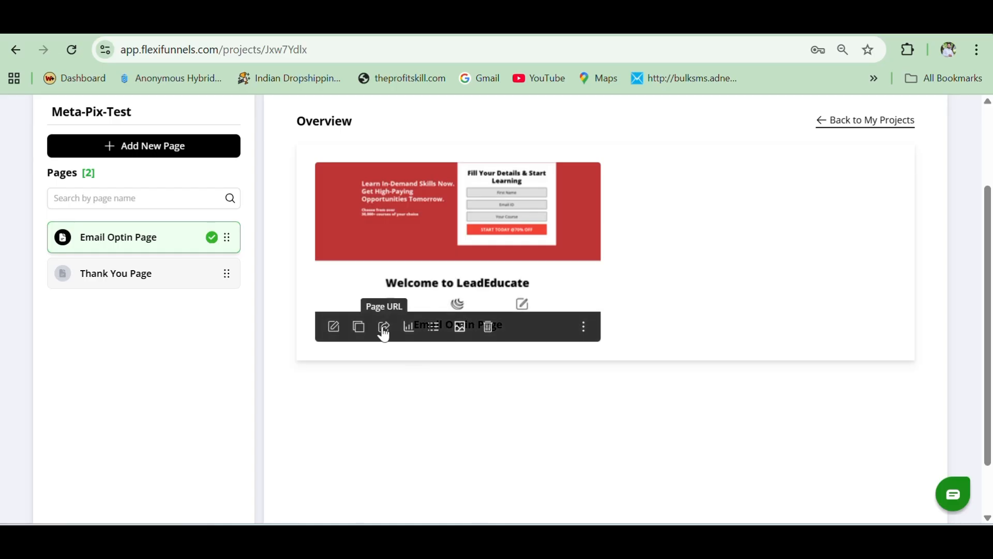
left_click(382, 327)
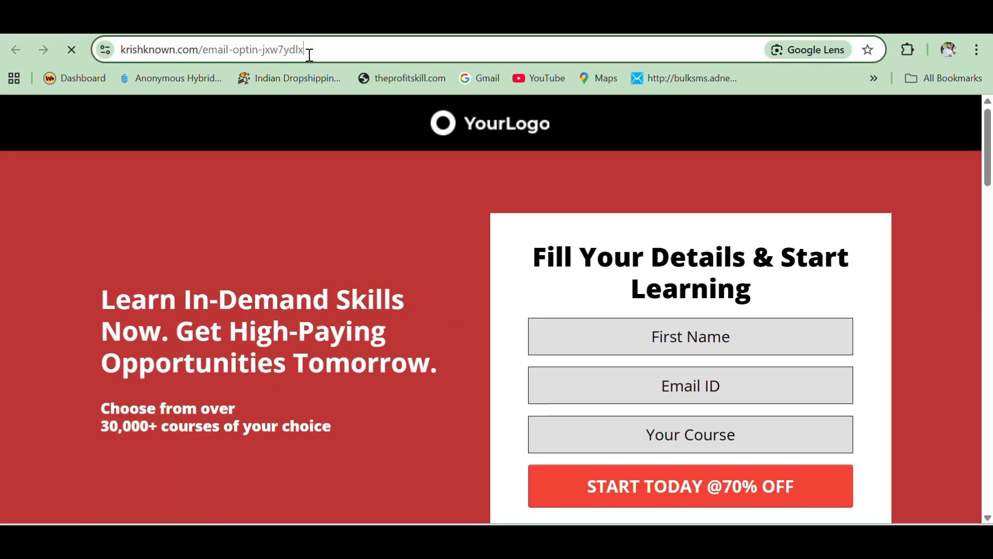
left_click(310, 54)
key("ctrl+c")
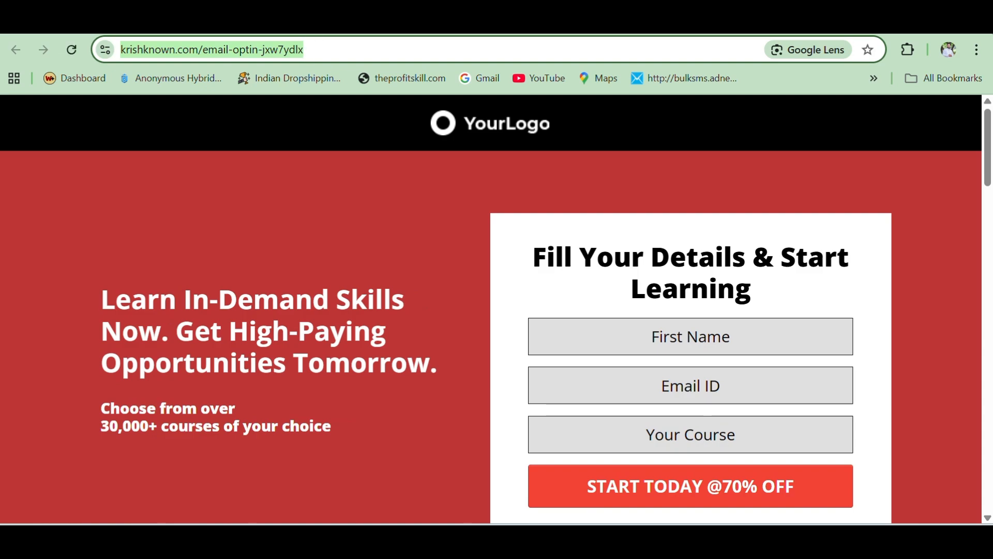
Step: Run the website event test in Meta Events Manager with krishknown.com/email-optin-jxw7ydlx and review the received events
key("ctrl+Tab")
key("ctrl+v")
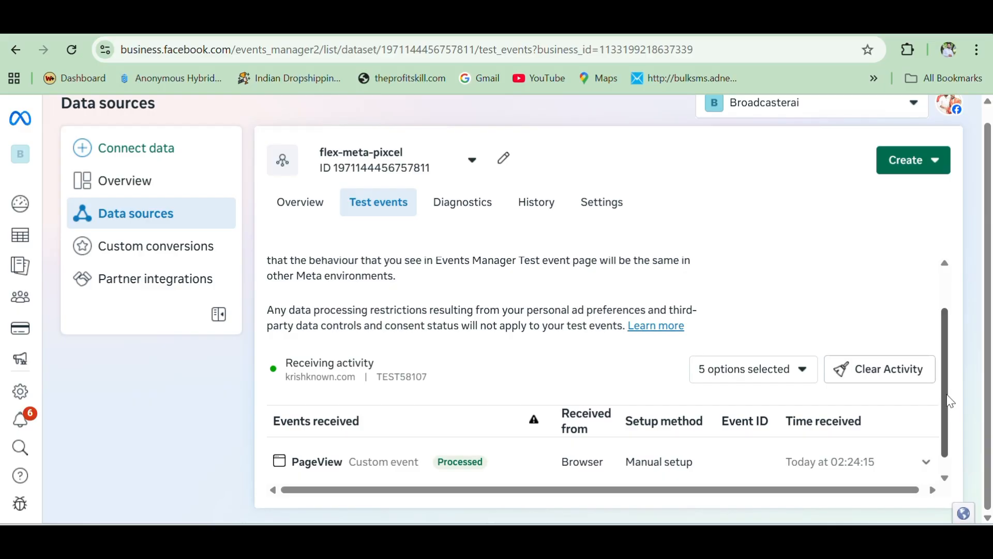
scroll(950, 401, "down", 1)
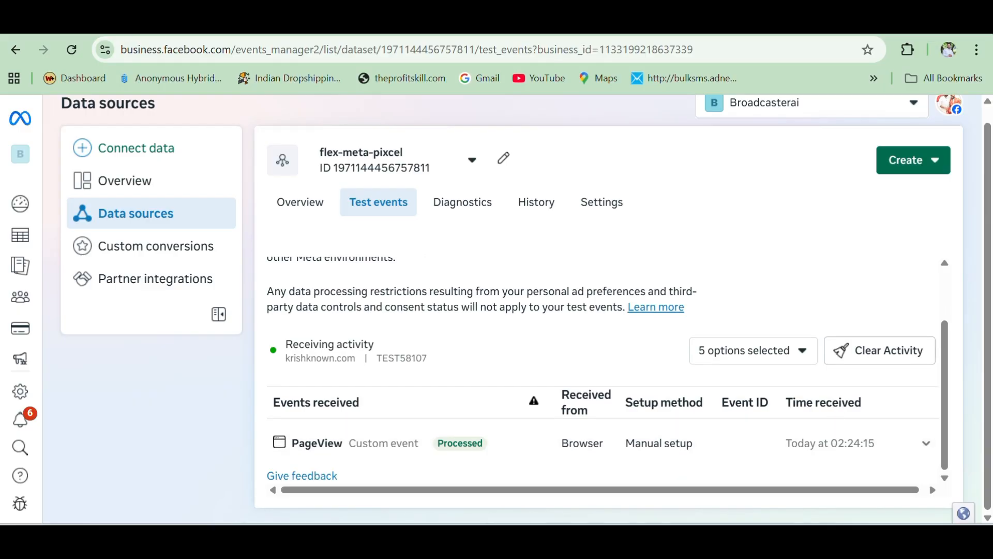
Step: Check the pixel on the live optin page with a browser extension and return to the dataset's test events in Meta Events Manager
left_click(68, 21)
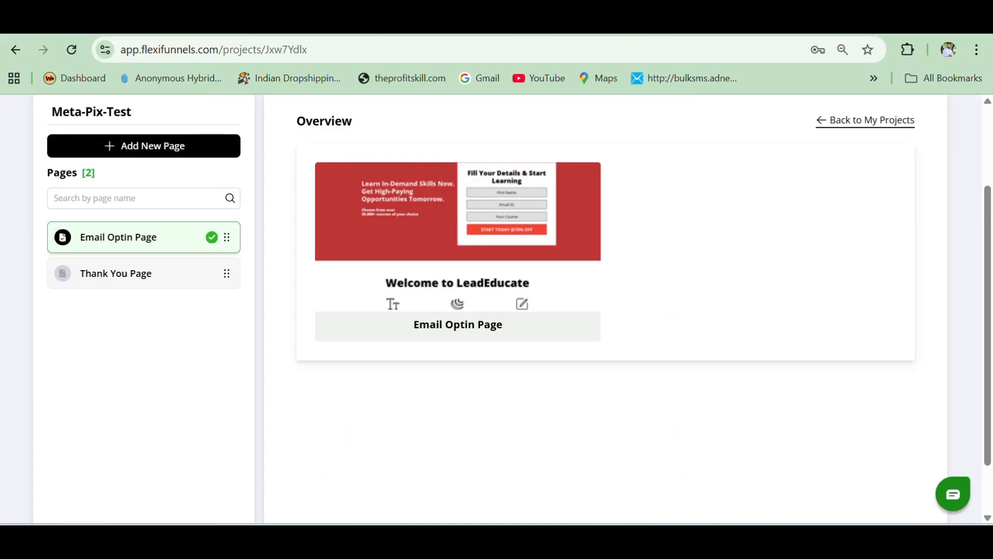
left_click(279, 21)
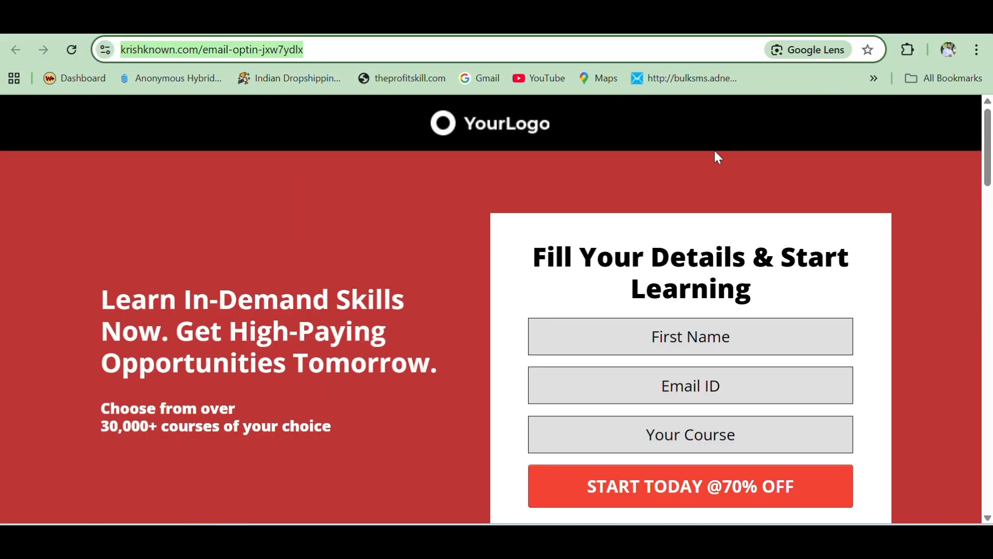
left_click(909, 52)
left_click(745, 313)
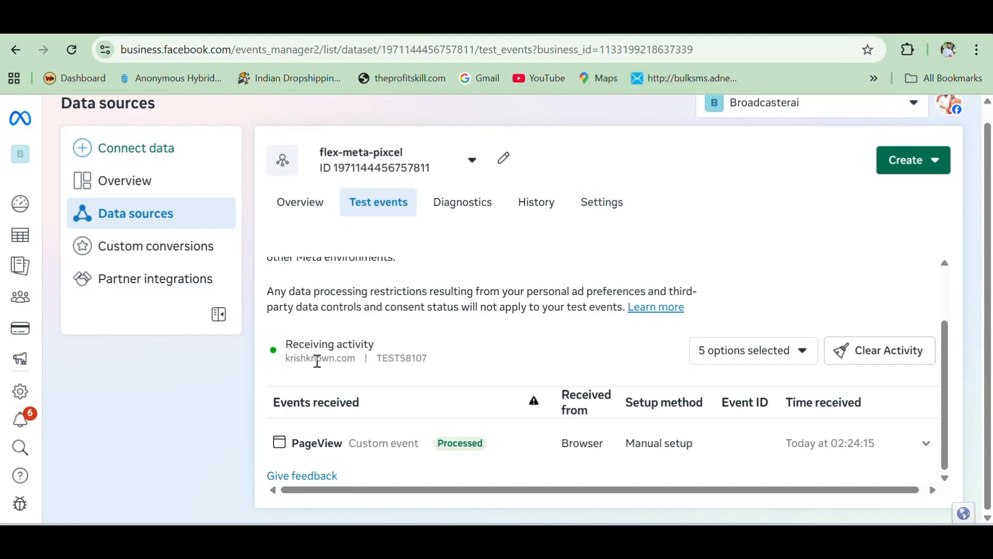
scroll(942, 331, "up", 2)
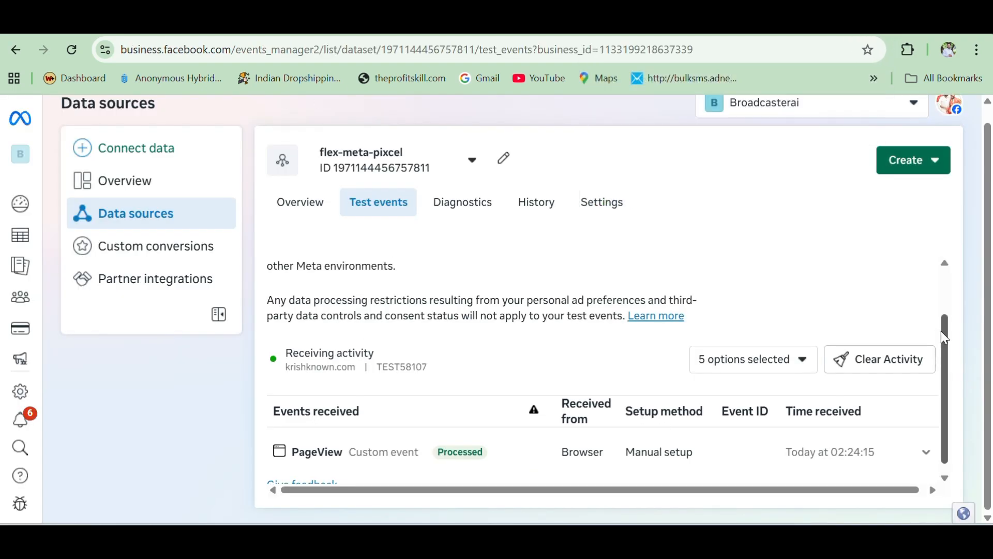